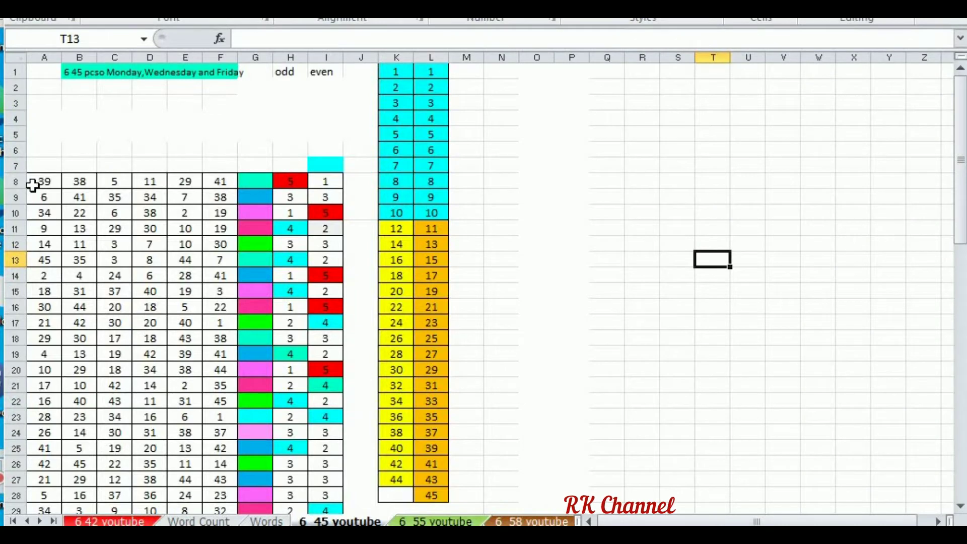
Select all the draw results in A8:F70 on the 6_45 youtube sheet.
drag(40, 186, 219, 498)
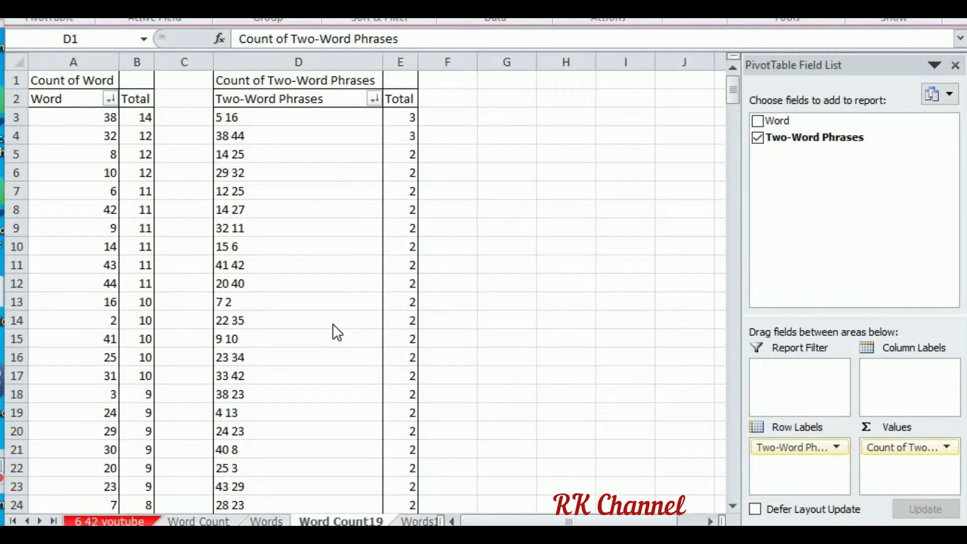
Copy the number counts A3:B47 from the Word Count19 sheet and paste them at N2 on the 6_45 youtube sheet.
drag(86, 116, 130, 453)
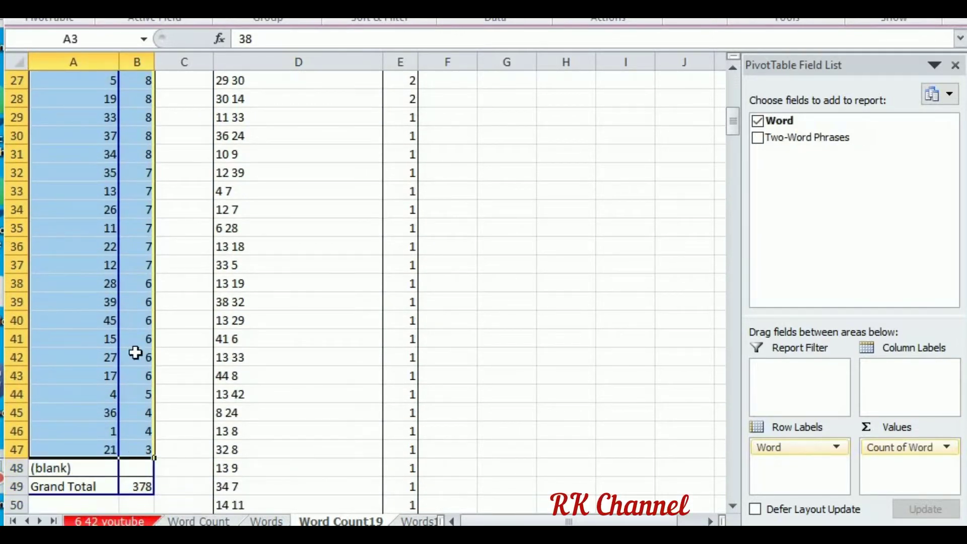
right_click(134, 316)
click(202, 20)
scroll(363, 328, up, 9)
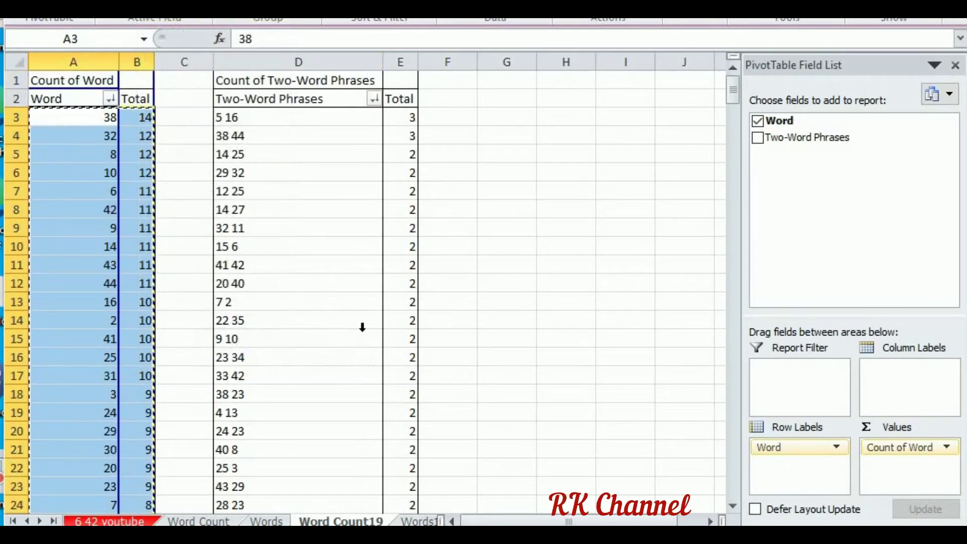
click(422, 521)
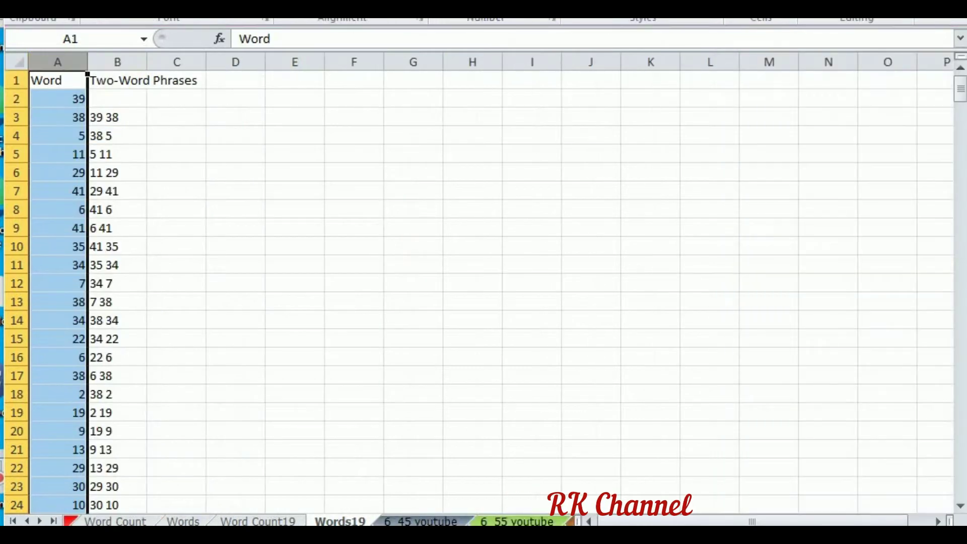
click(427, 521)
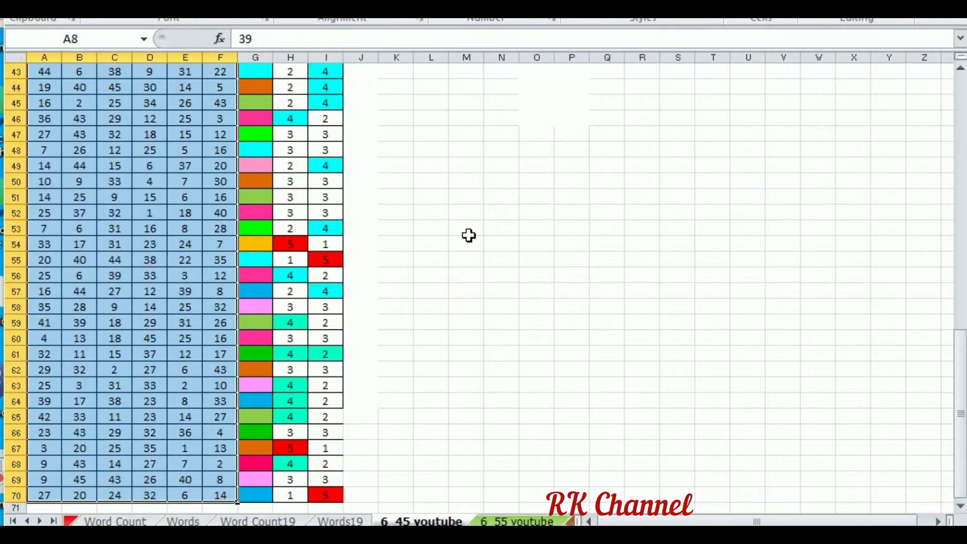
scroll(494, 265, up, 8)
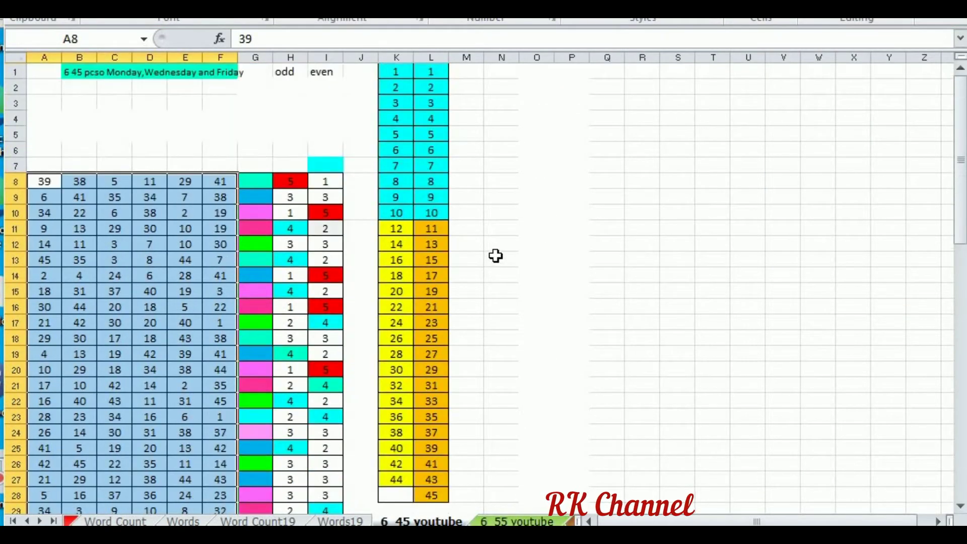
right_click(506, 90)
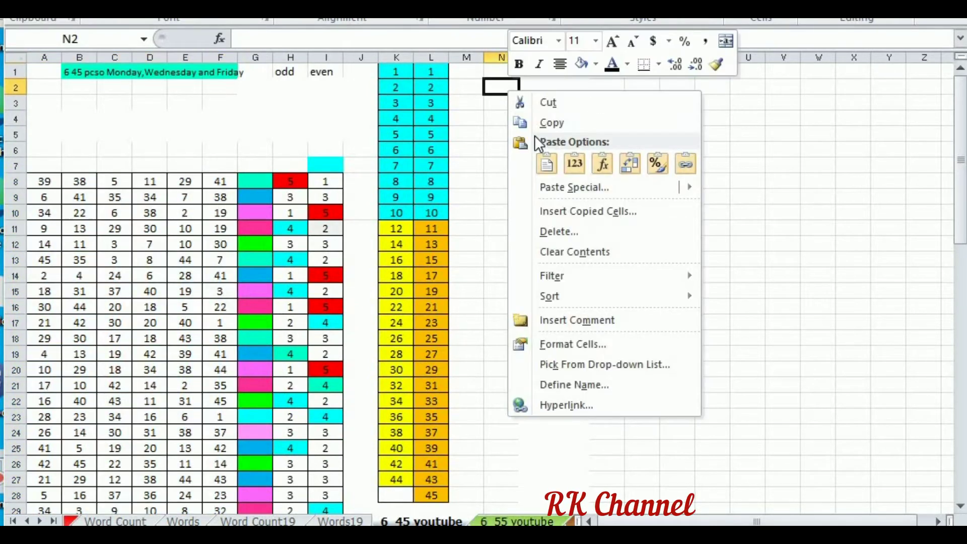
click(540, 159)
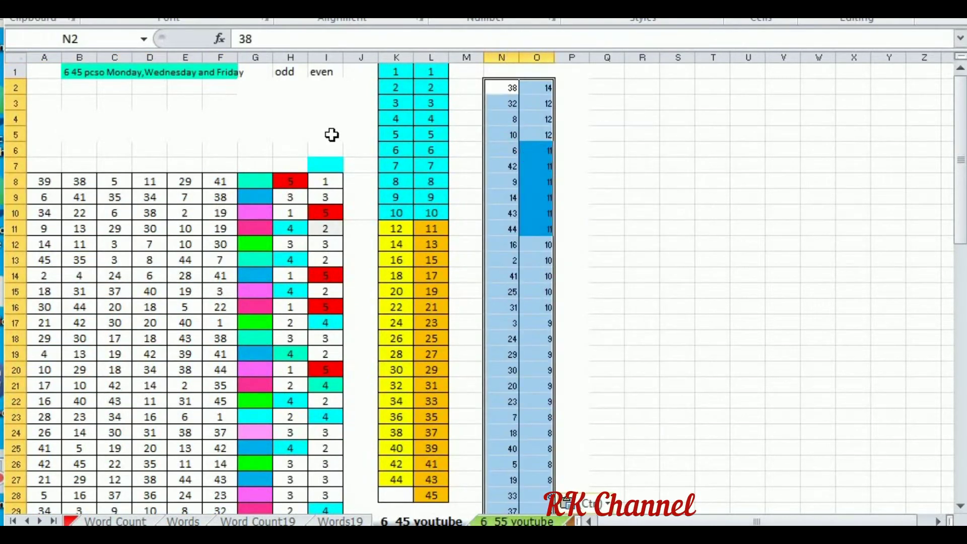
Centre the pasted counts in columns N and O, enlarge their font, and give them all borders.
click(312, 19)
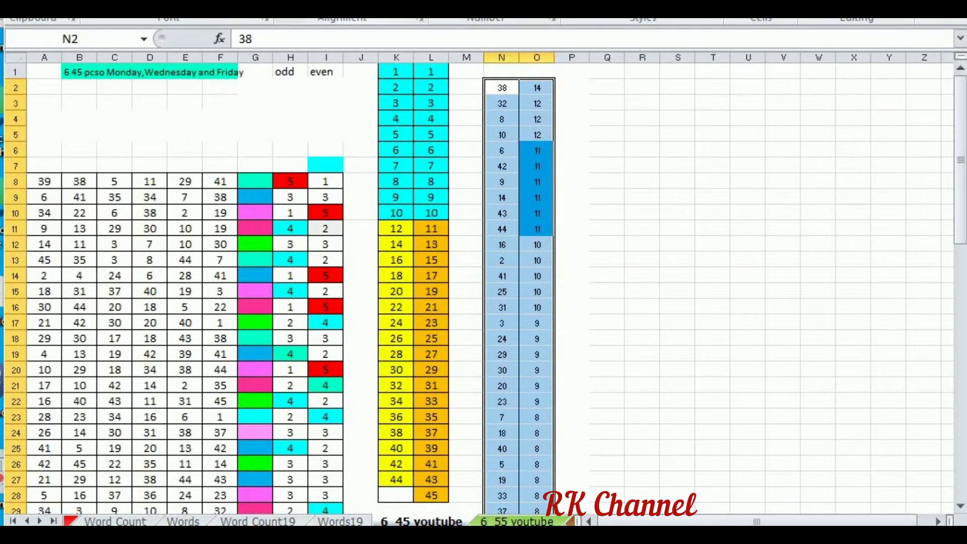
key(ctrl+shift+period)
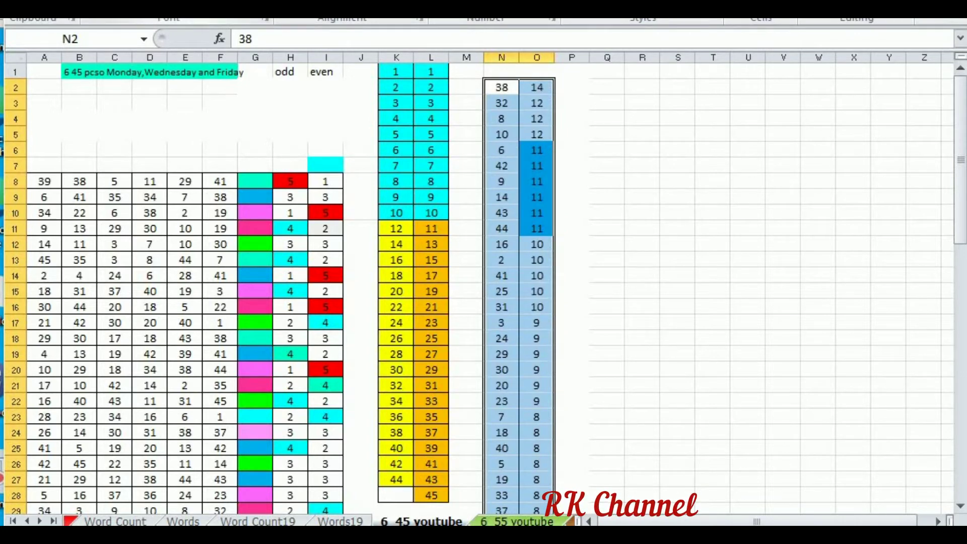
click(182, 18)
click(182, 142)
Clear the conditional formatting rules from the pasted number and count cells.
click(589, 18)
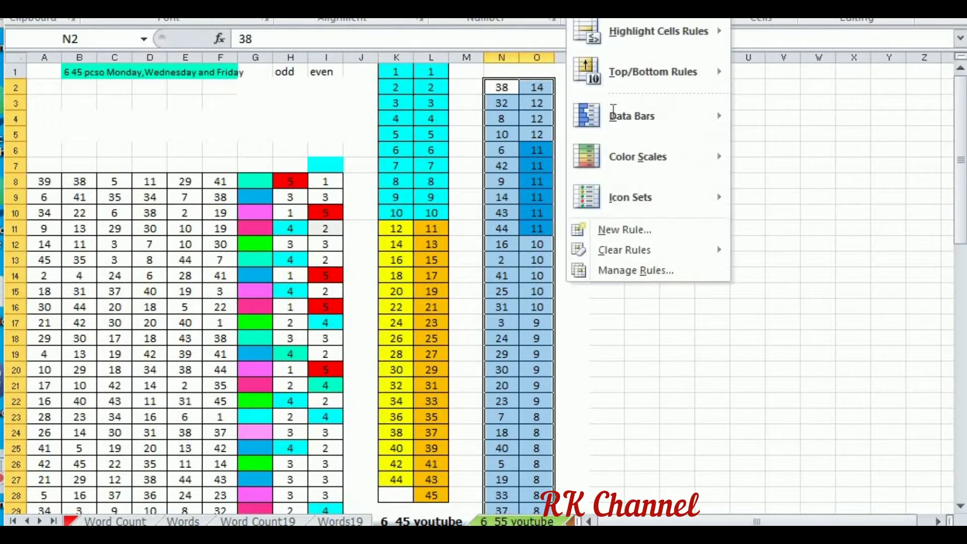
mouse_move(650, 250)
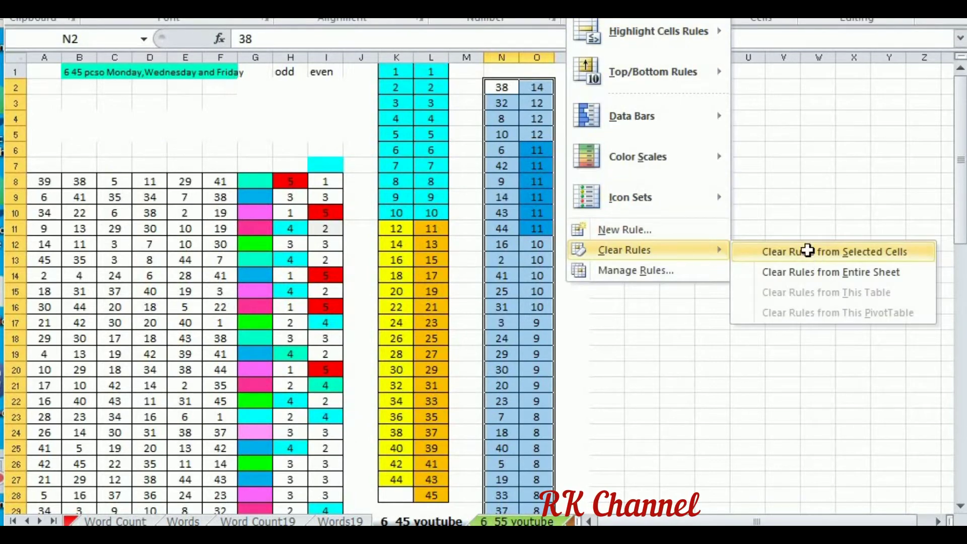
click(809, 255)
click(507, 72)
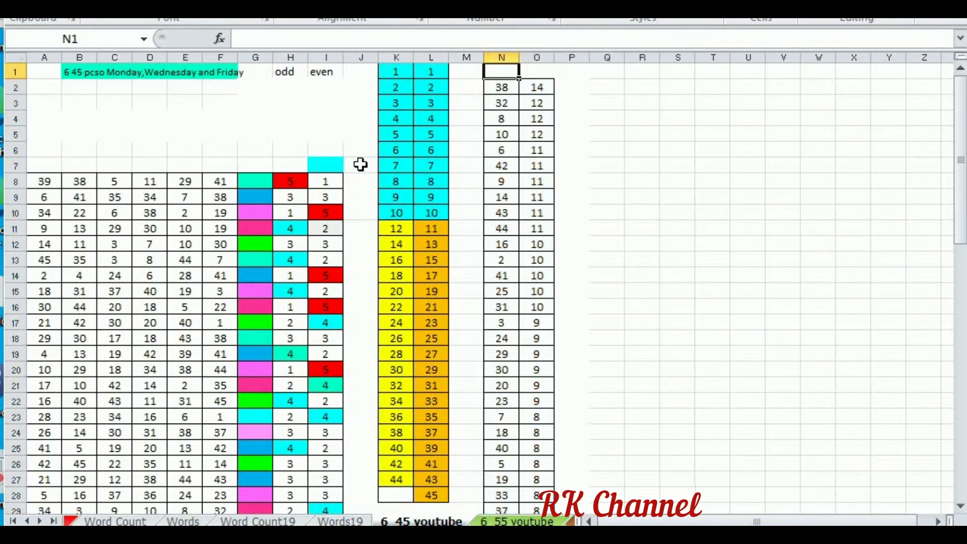
Copy the turquoise colour cell G8 and paste it into N1 above the ranked numbers.
right_click(254, 187)
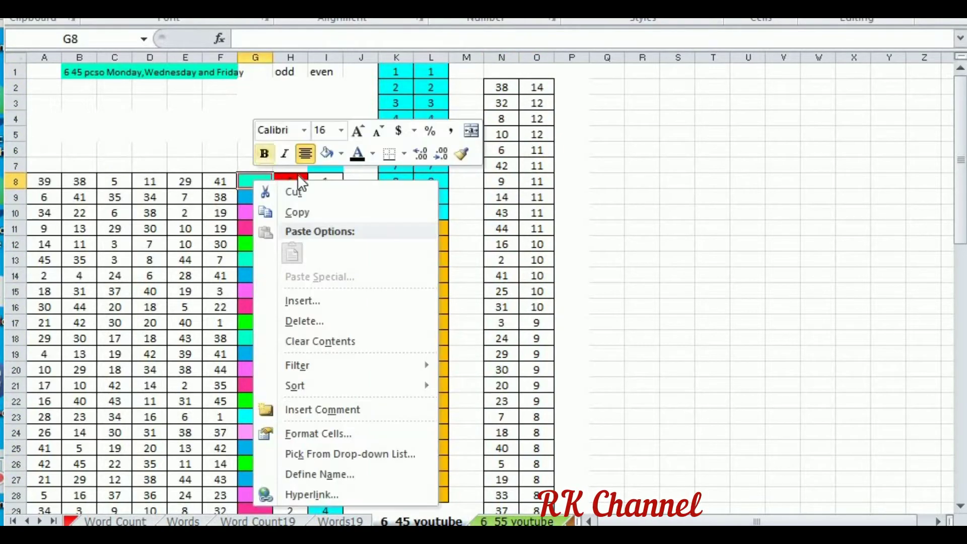
key(c)
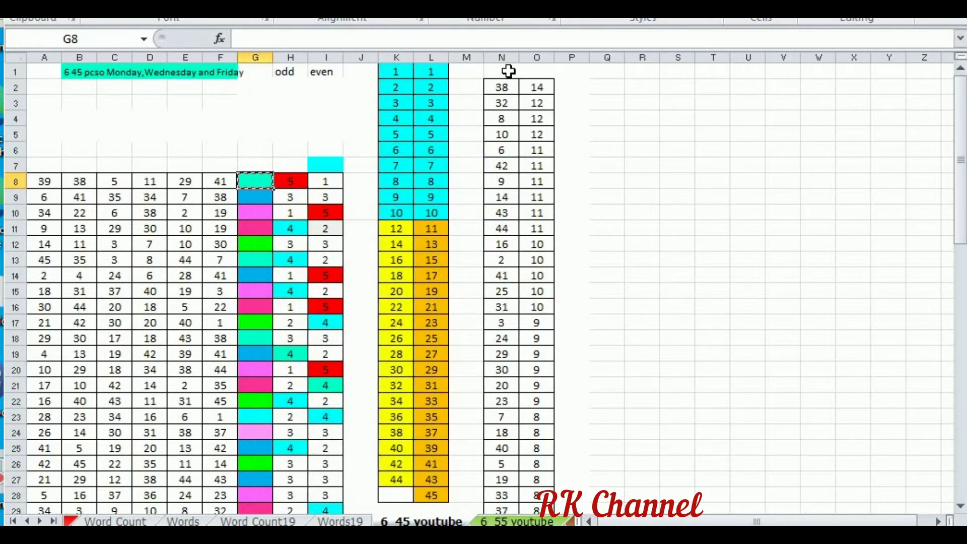
right_click(505, 71)
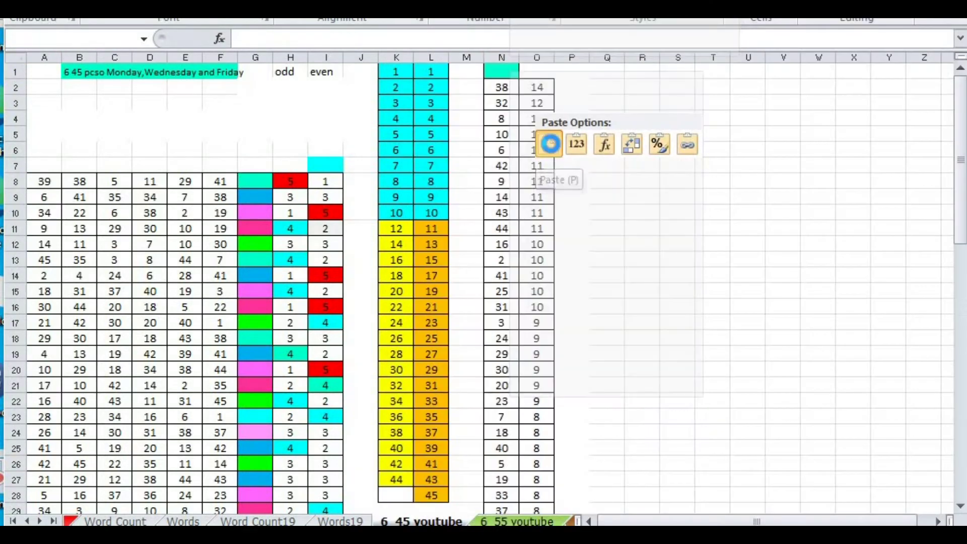
click(550, 143)
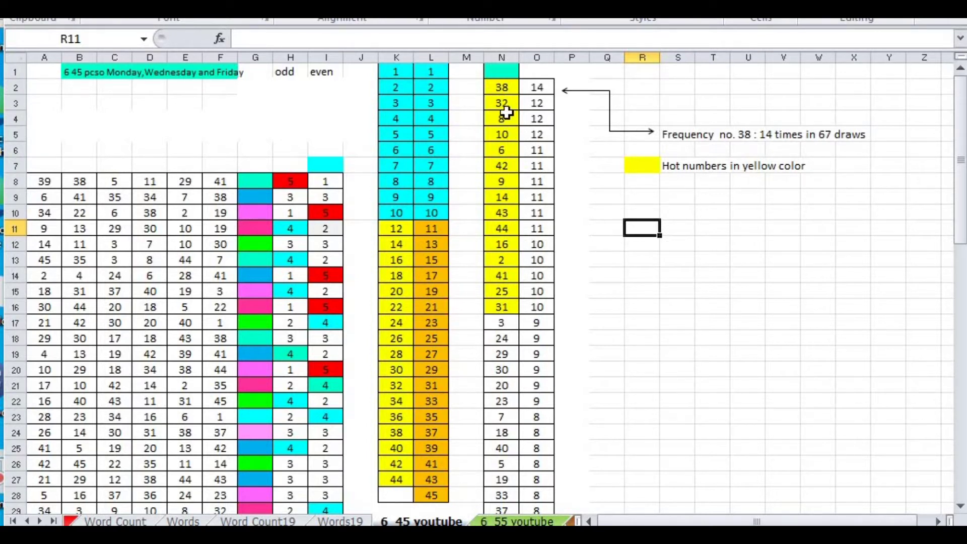
Examine the ranked numbers in N2:N46 together with the frequency note and the hot-number colour key beside them.
click(501, 86)
drag(501, 87, 498, 471)
scroll(724, 401, up, 3)
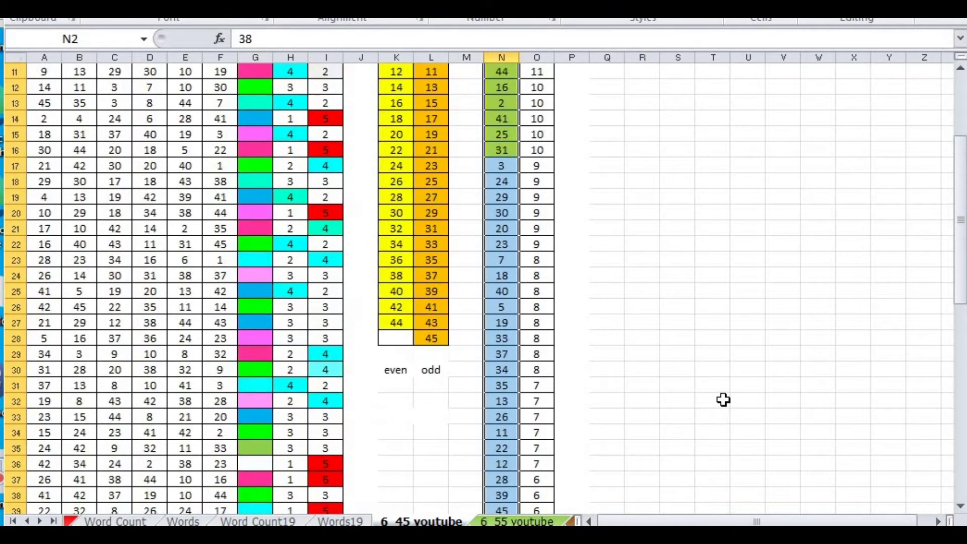
scroll(724, 400, up, 4)
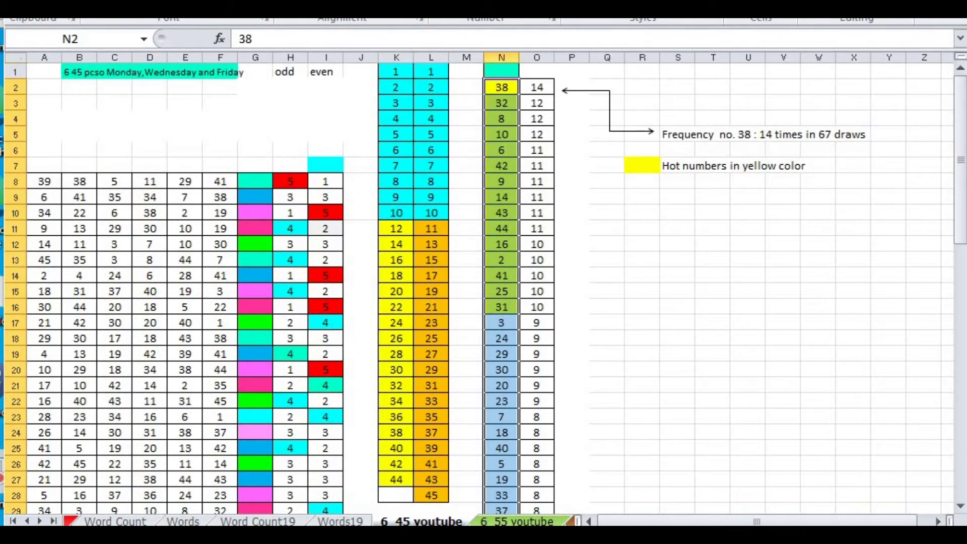
ctrl+scroll(483, 282, down, 1)
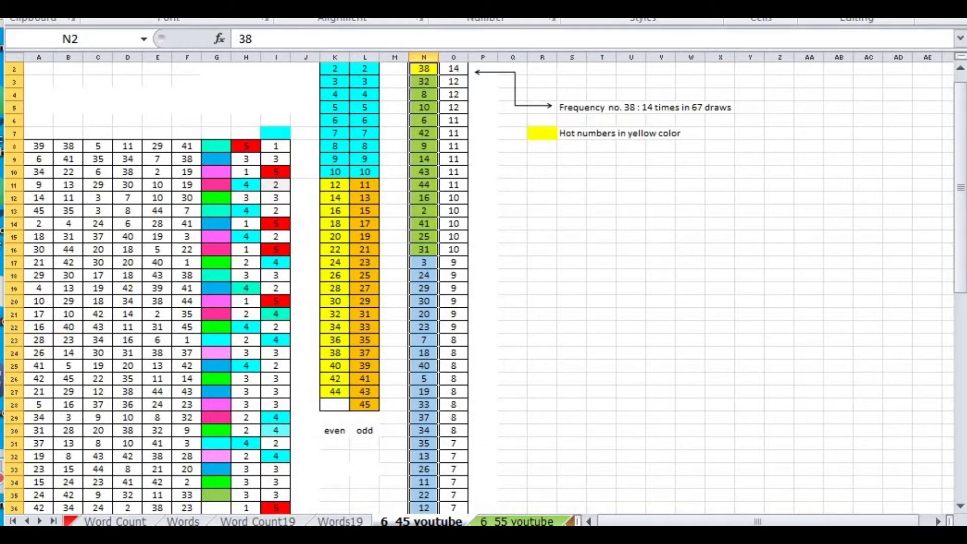
ctrl+scroll(616, 521, up, 2)
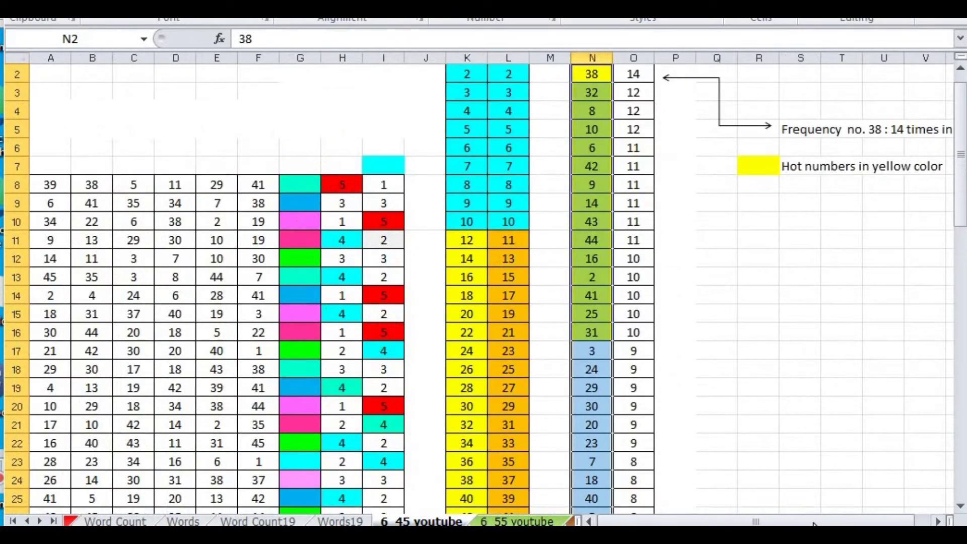
drag(633, 523, 652, 524)
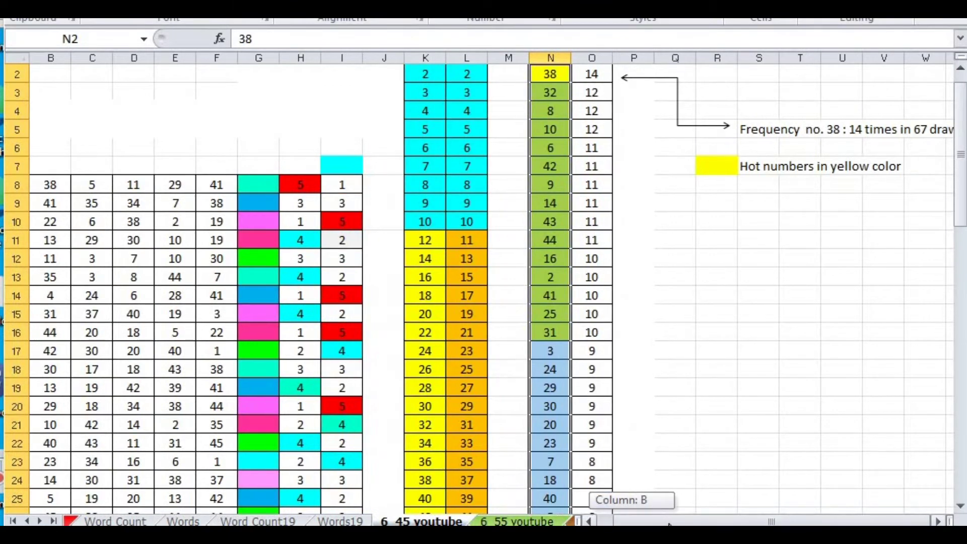
click(937, 521)
scroll(769, 330, up, 1)
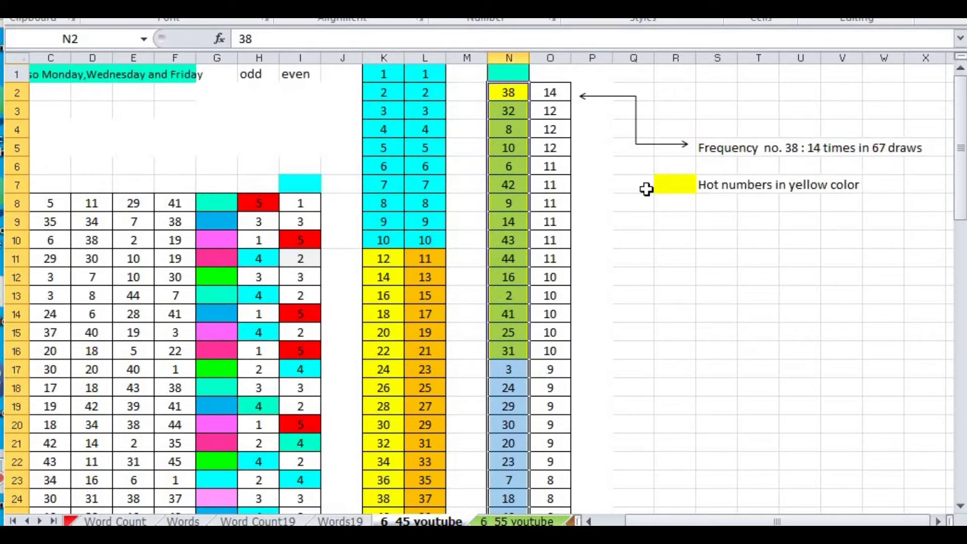
click(512, 184)
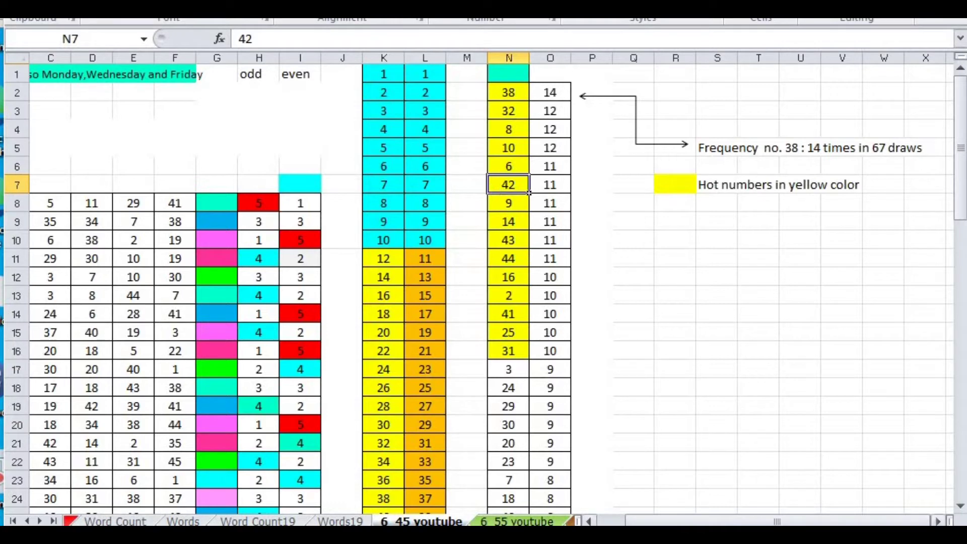
Remove all borders from the ranked numbers in N2:N46.
ctrl+scroll(590, 519, down, 1)
ctrl+scroll(628, 349, down, 1)
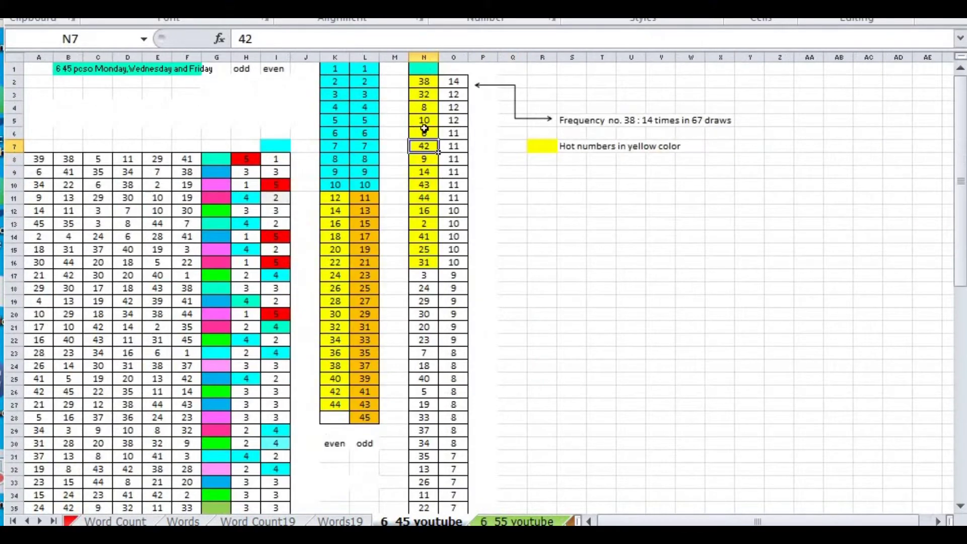
drag(424, 82, 426, 485)
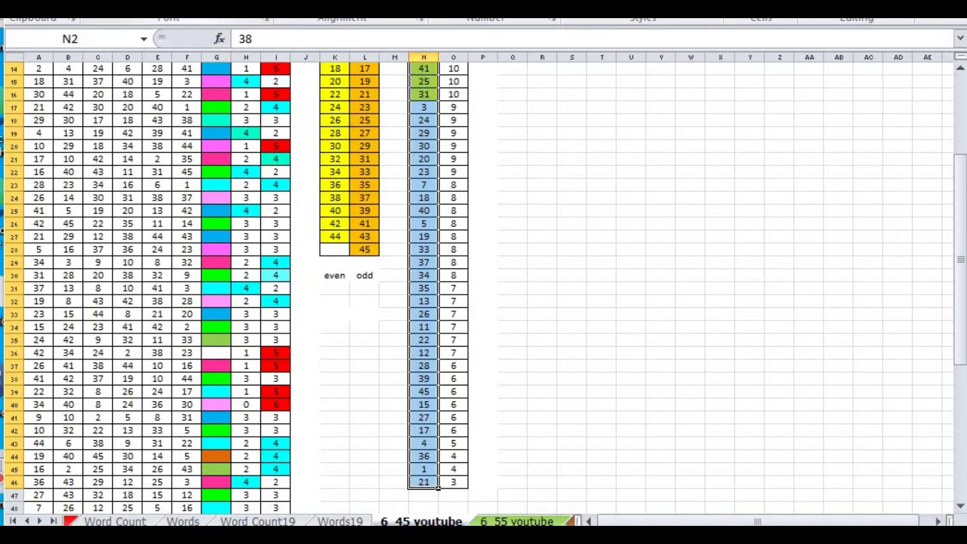
click(178, 15)
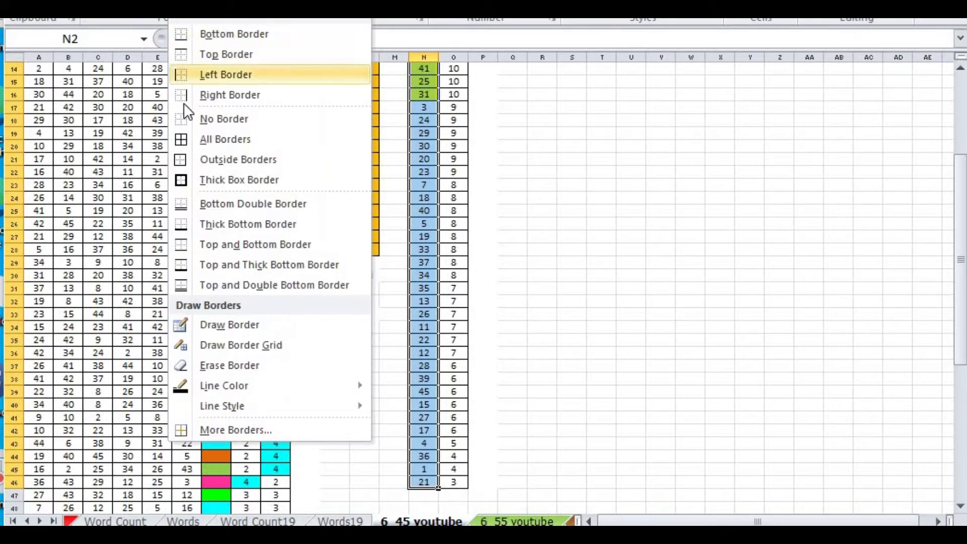
click(214, 117)
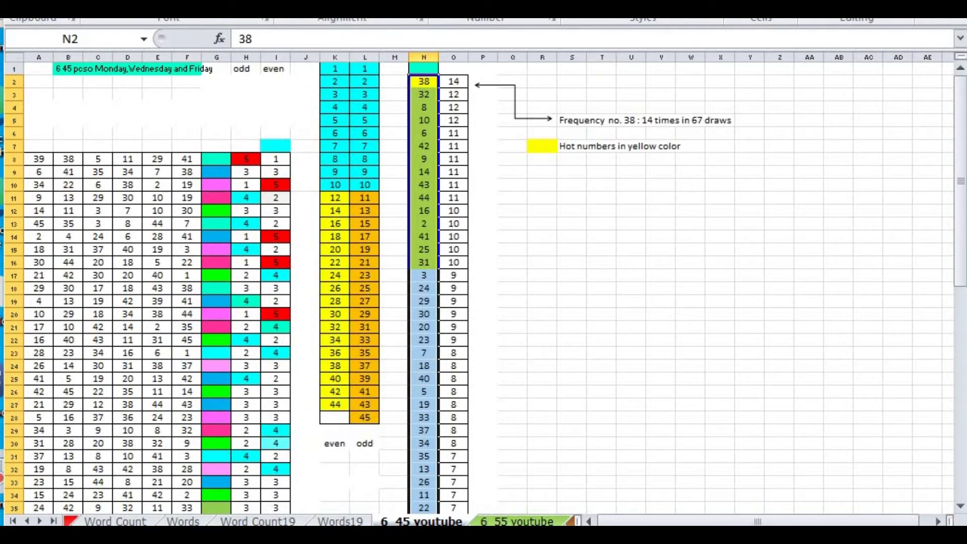
Create a formula-based conditional formatting rule for N2:N46 using =countif($L$1:$L$28,n2)>=1.
key(alt+h)
key(l)
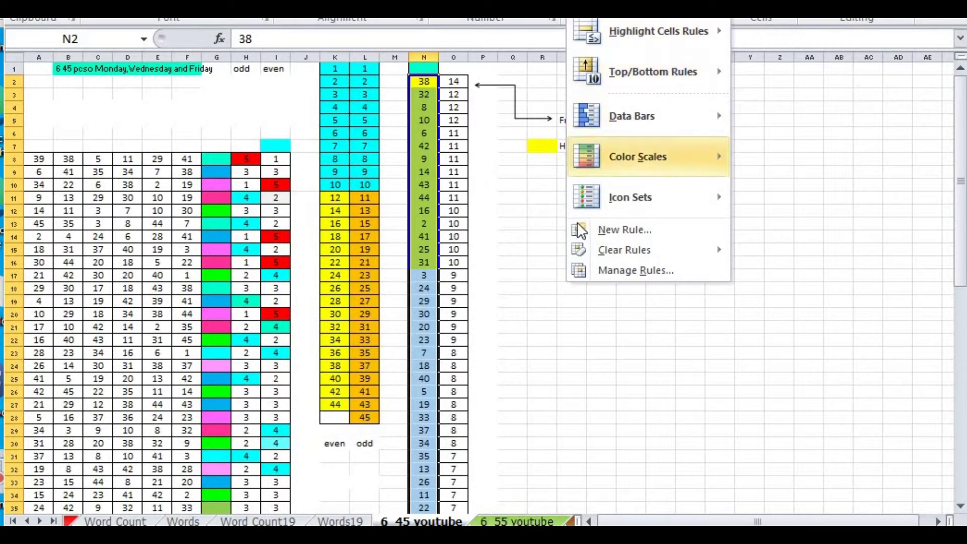
click(611, 233)
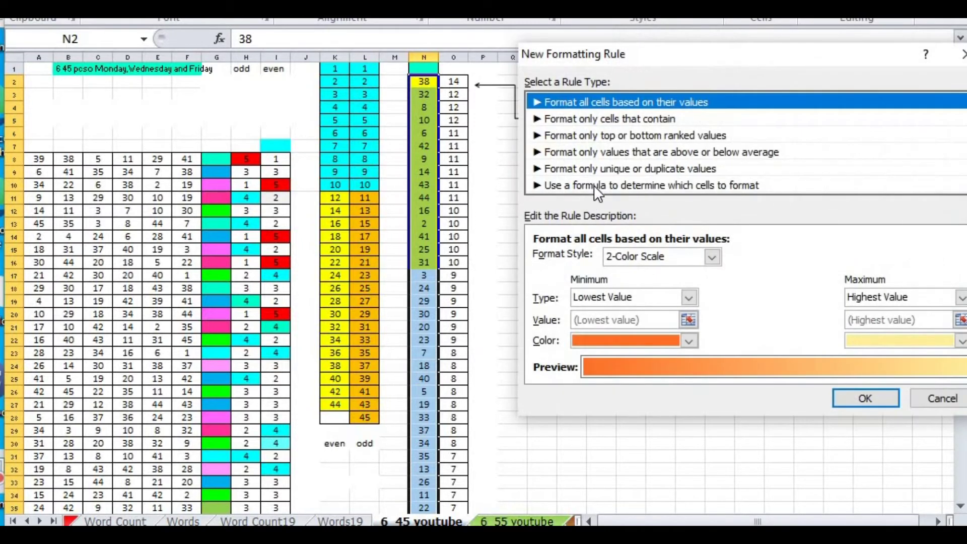
click(594, 185)
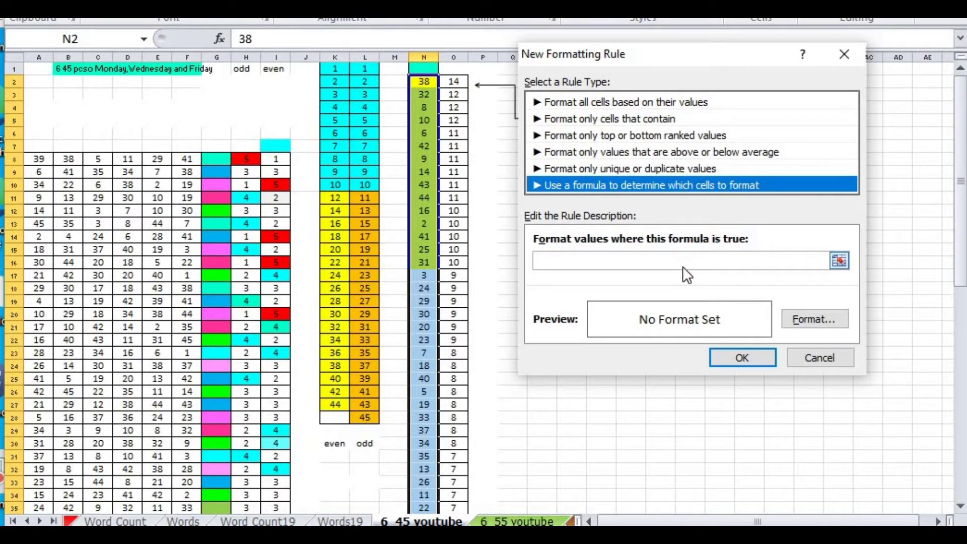
click(712, 261)
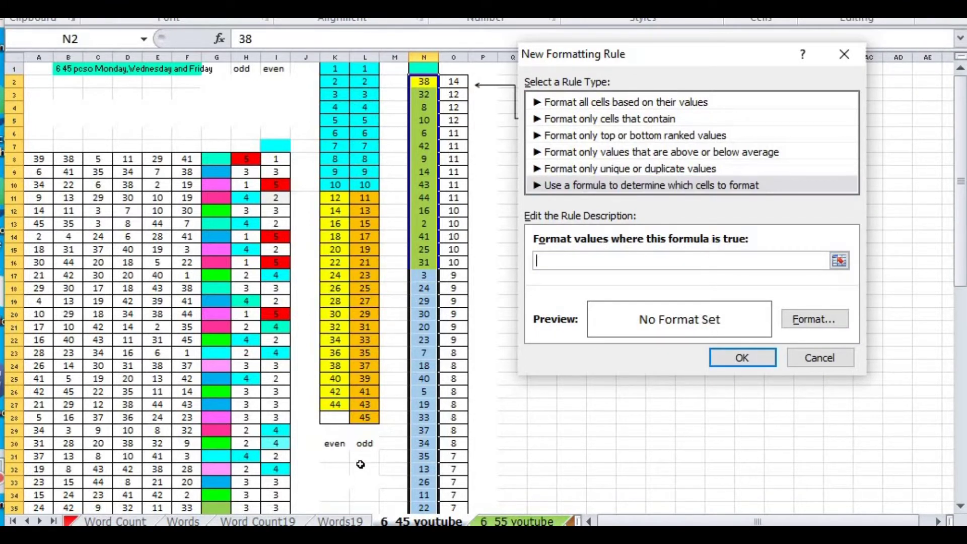
drag(365, 419, 361, 69)
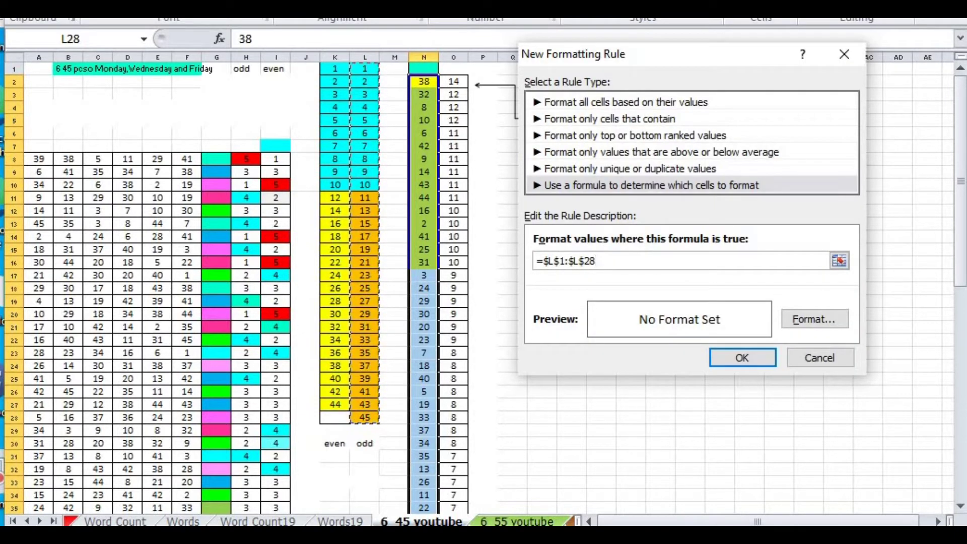
text(,n2)>=1)
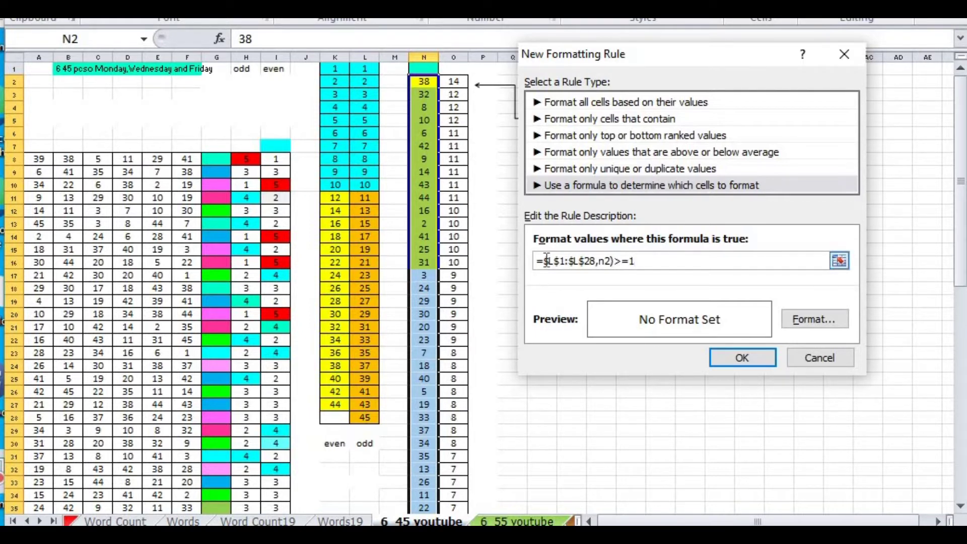
text(counti)
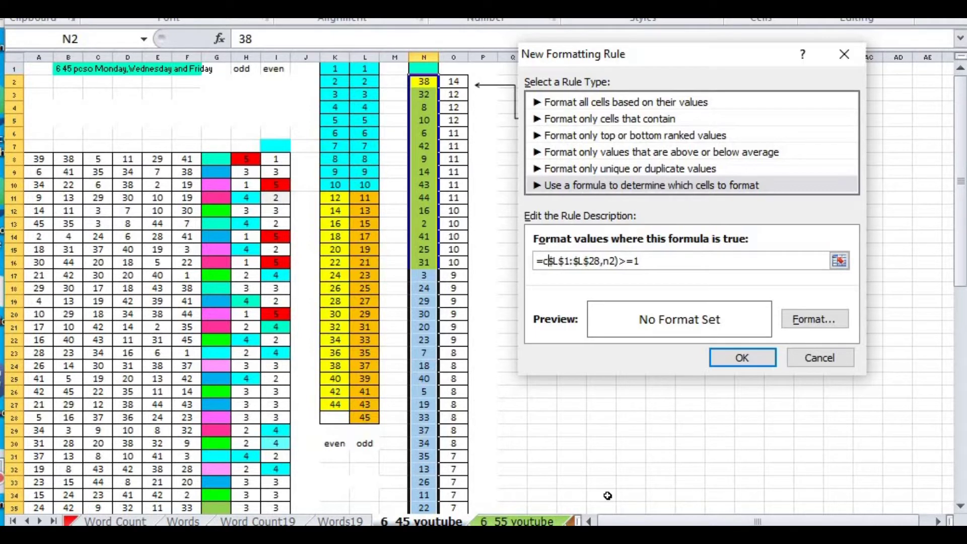
text(f)
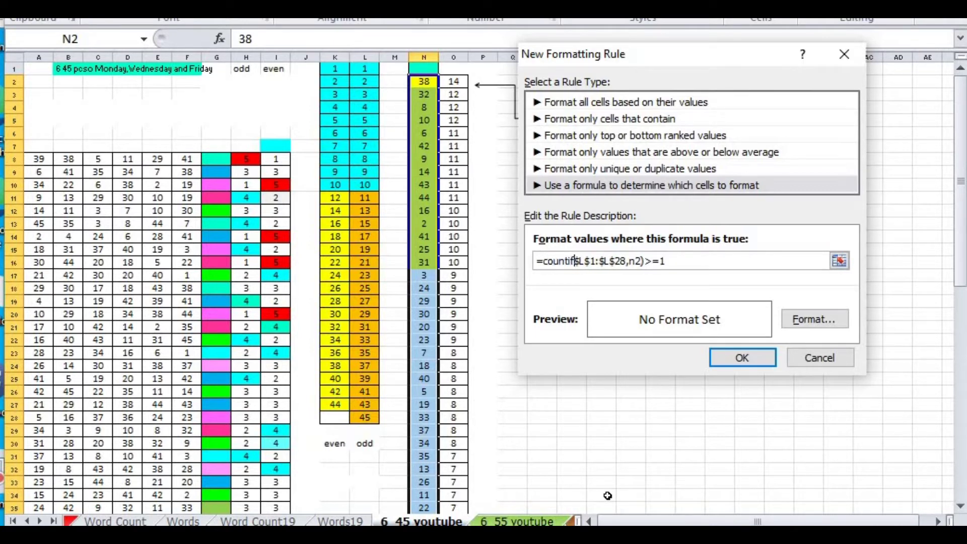
text(()
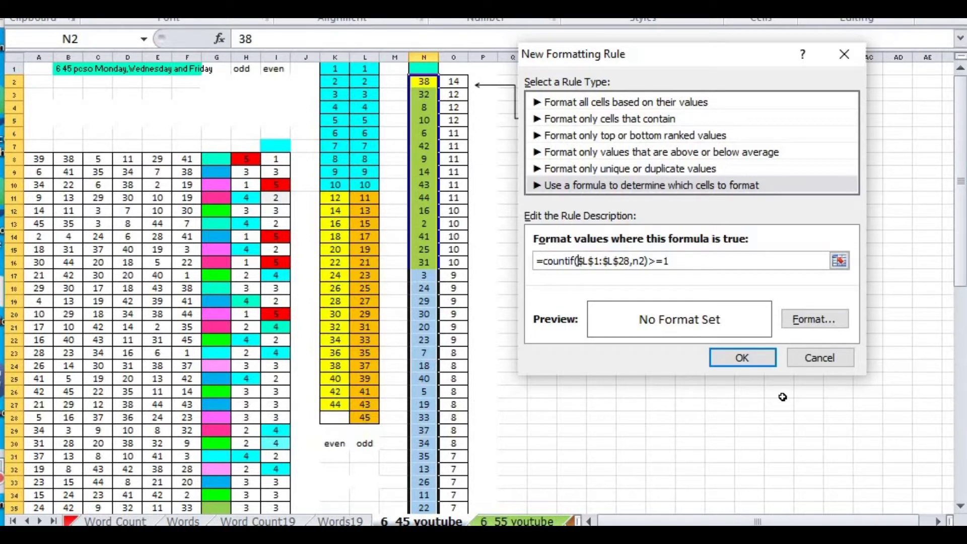
Give the odd-number rule a blue background fill and apply it to the ranked numbers.
click(821, 319)
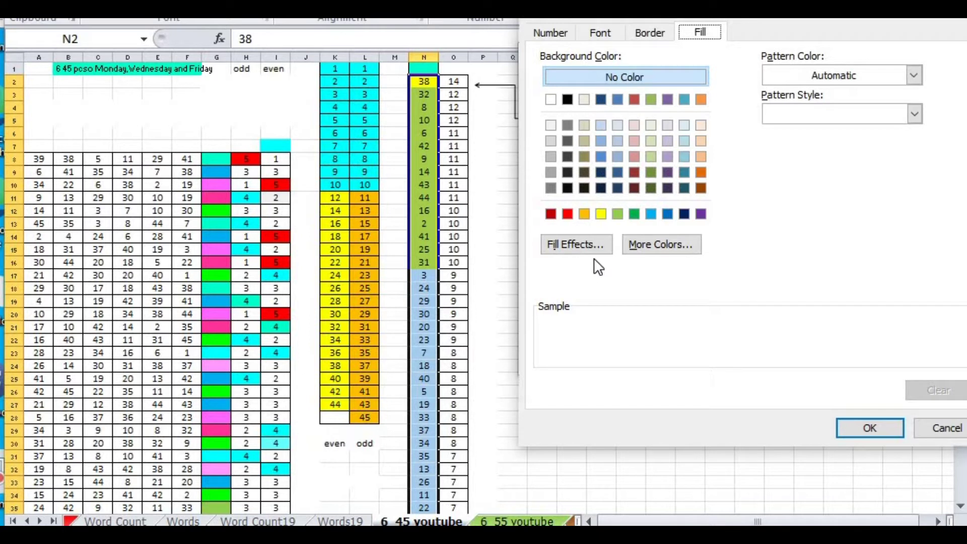
click(618, 214)
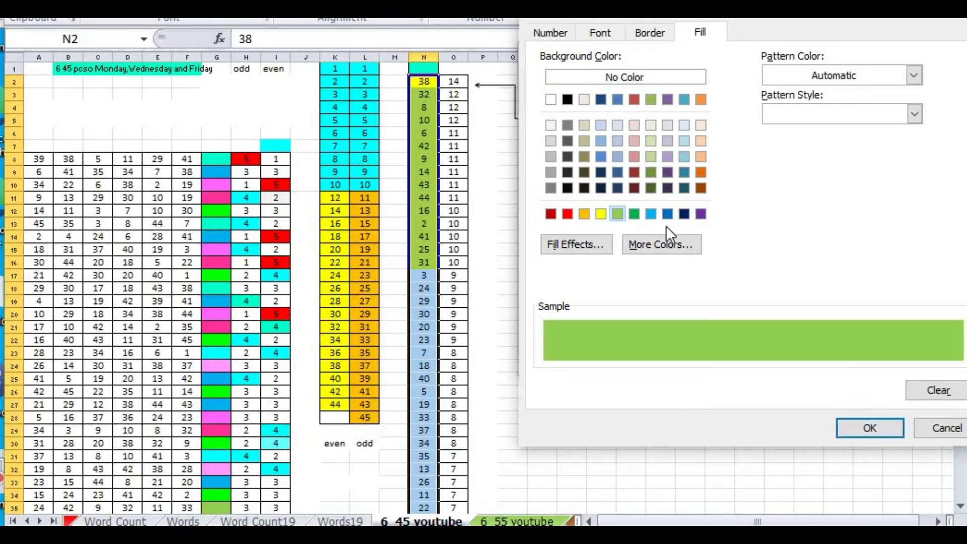
click(651, 214)
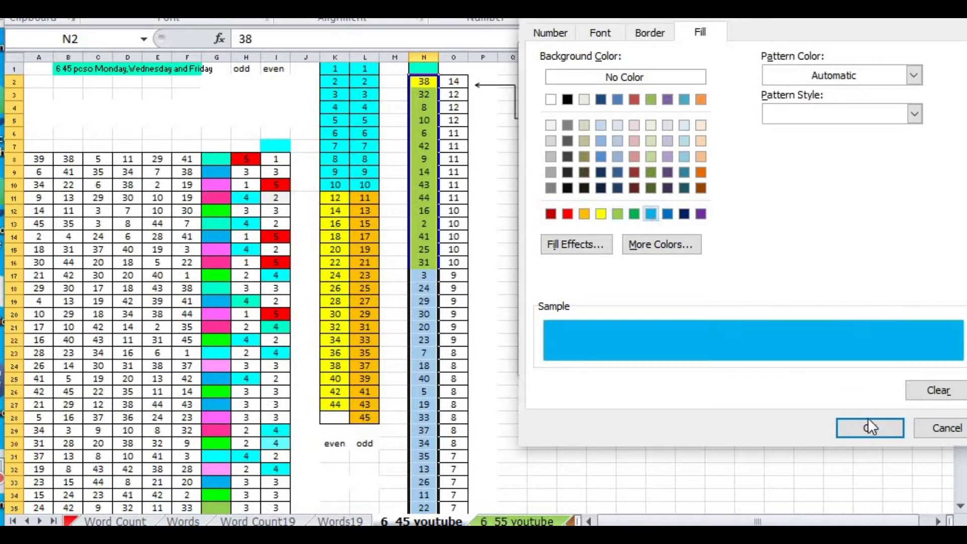
click(869, 427)
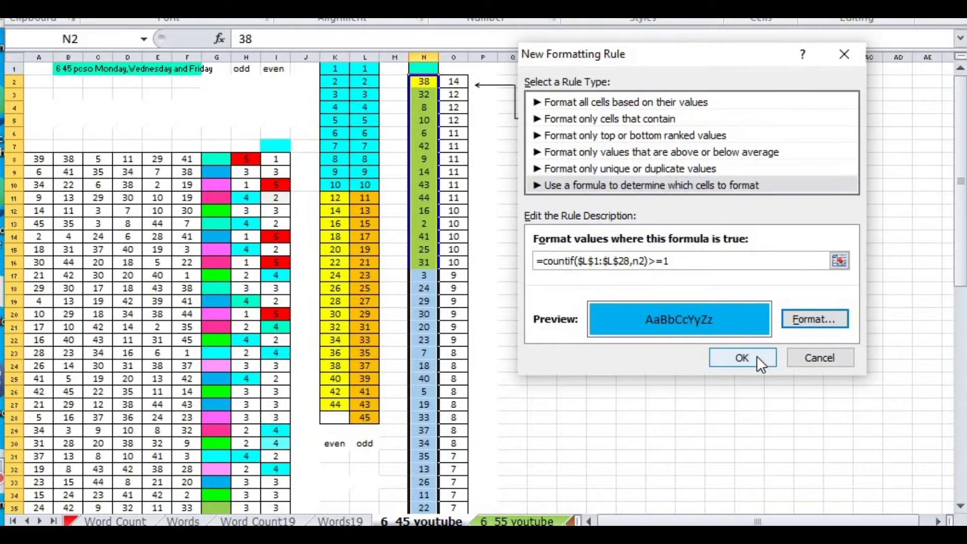
click(756, 356)
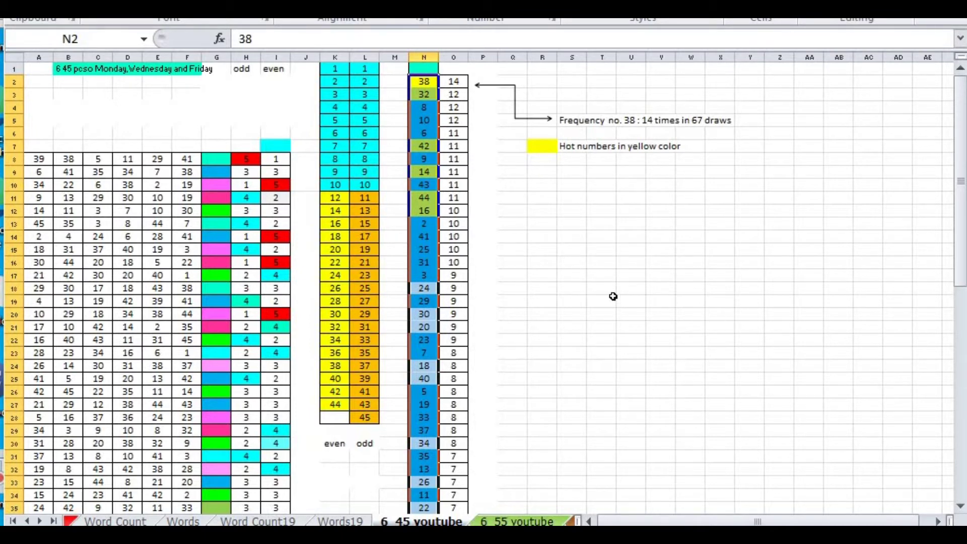
click(658, 335)
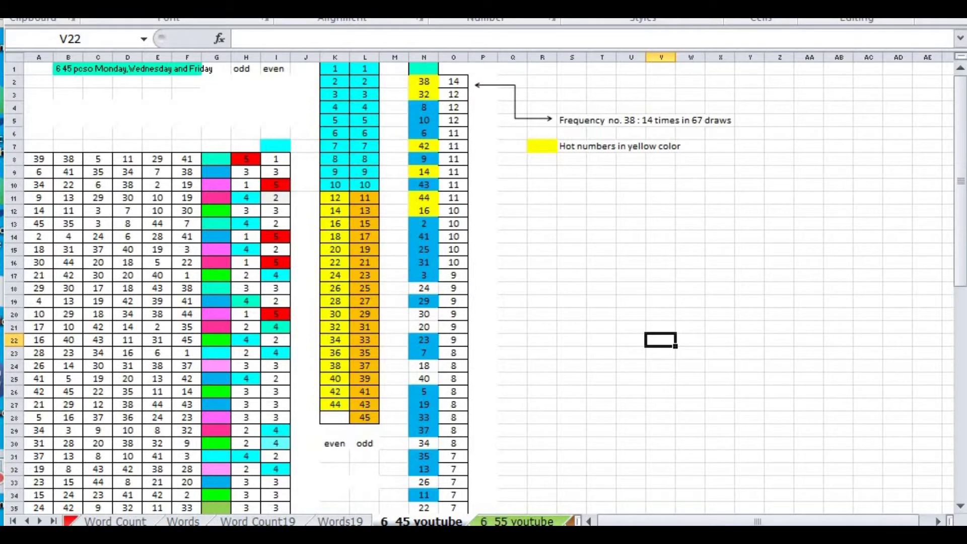
Switch to the Word notes, add the line "Blue color : odd numbers" below the existing text, and return to the workbook.
scroll(850, 355, down, 3)
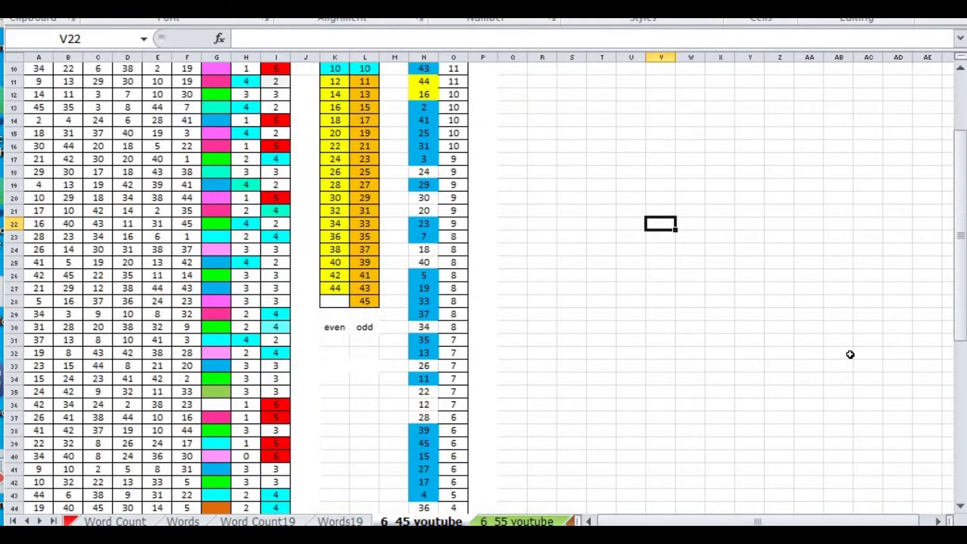
scroll(849, 354, up, 1)
scroll(850, 355, up, 3)
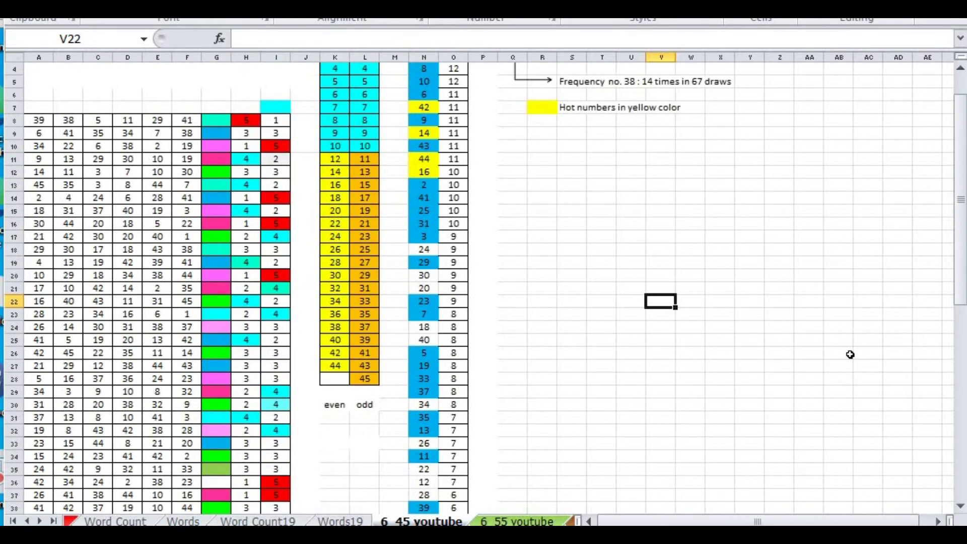
scroll(850, 354, up, 1)
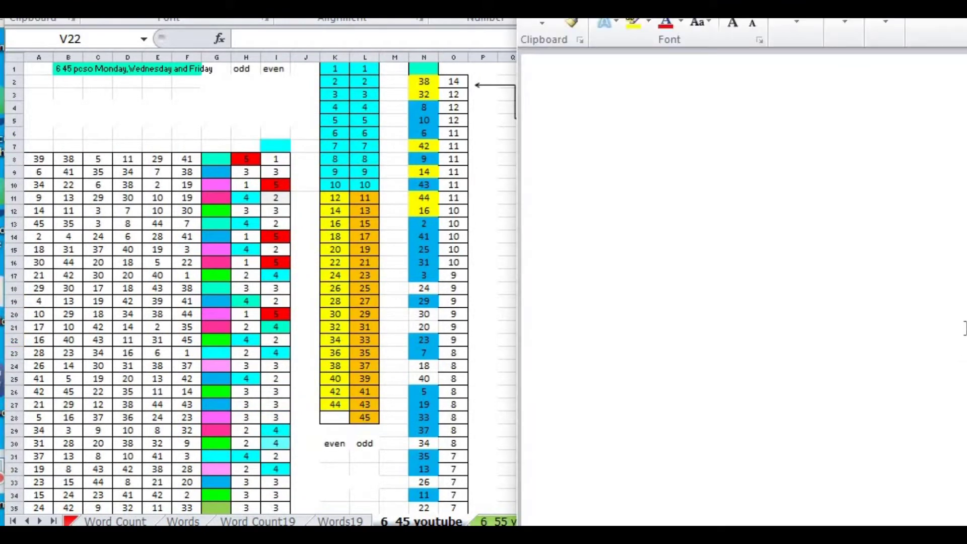
scroll(955, 158, up, 3)
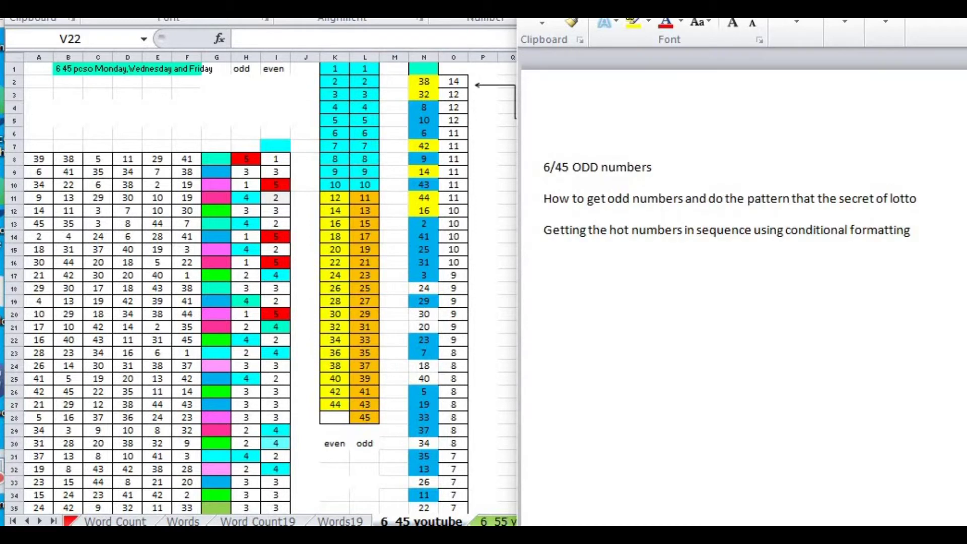
key(Return)
text(blue)
text(dd num)
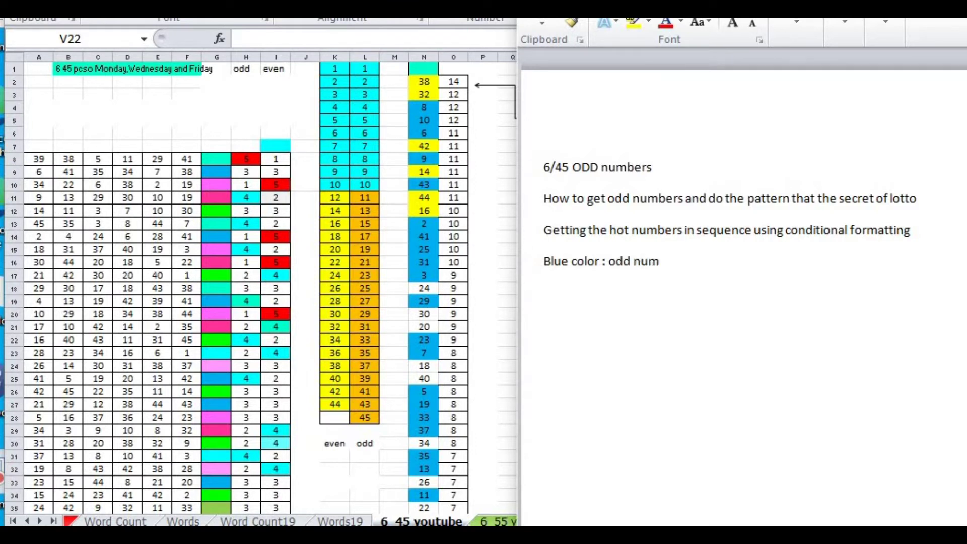
text(bers)
click(159, 456)
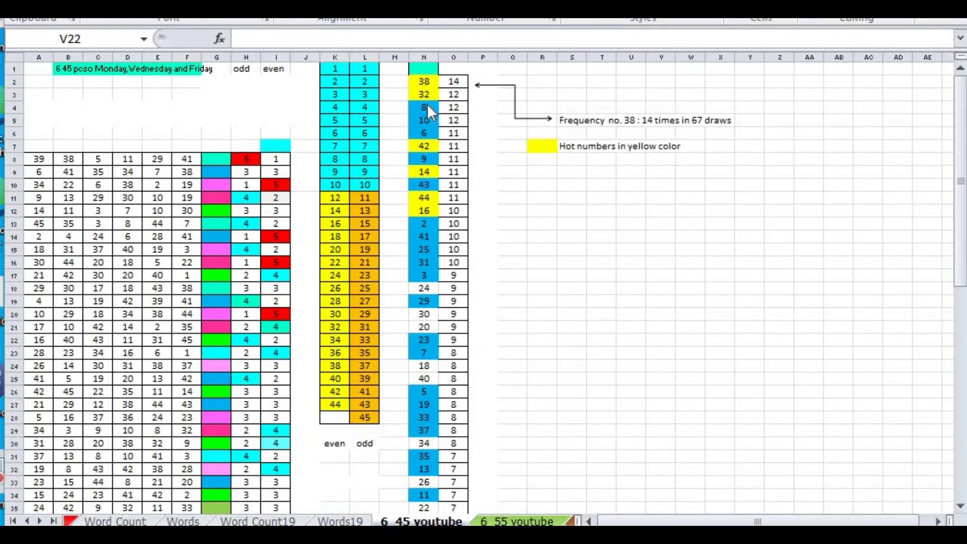
Copy the blue odd-list numbers in N4:N6 and paste them at Z1.
drag(427, 108, 429, 125)
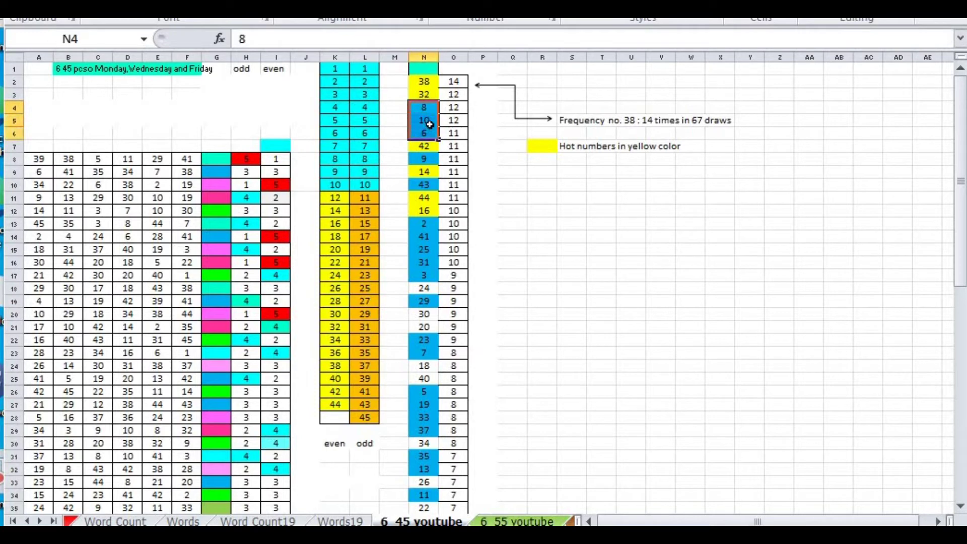
right_click(430, 125)
click(491, 157)
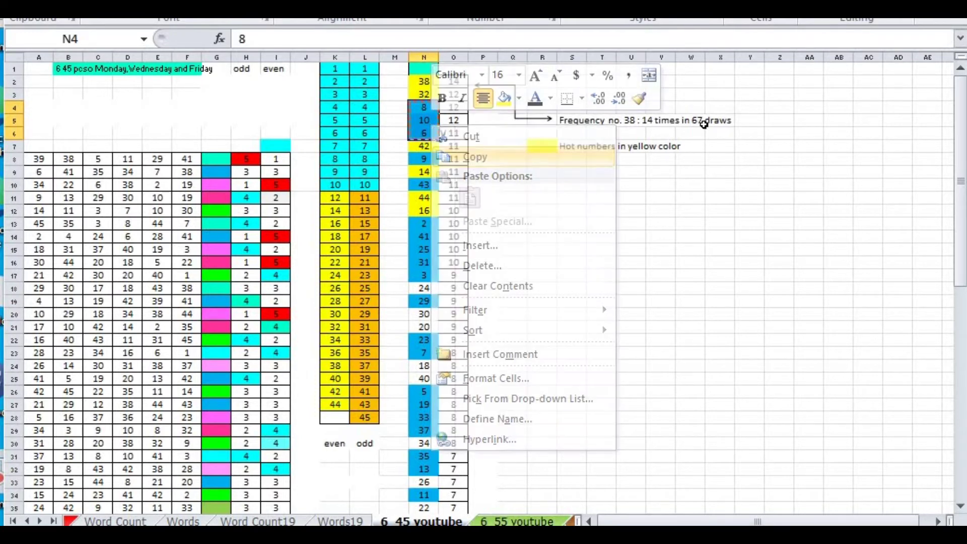
right_click(772, 69)
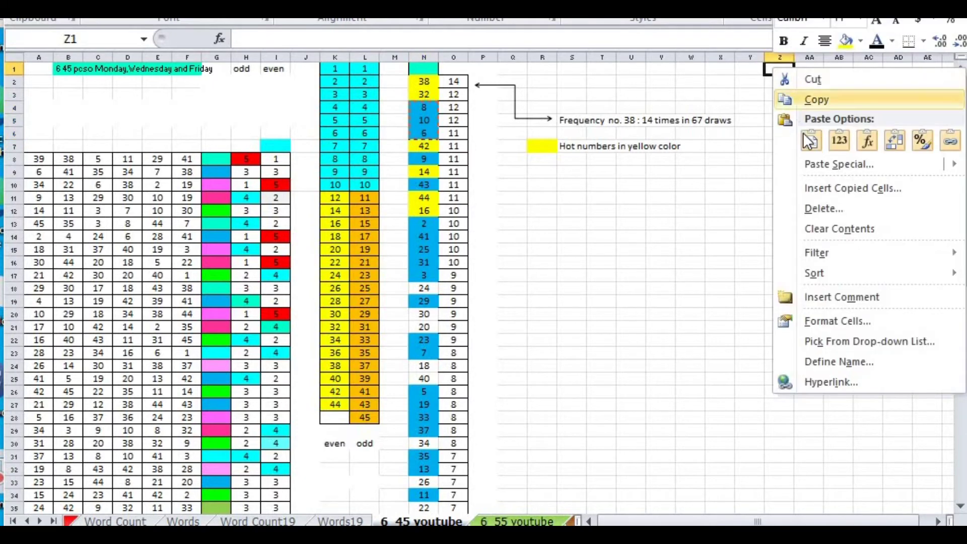
click(810, 141)
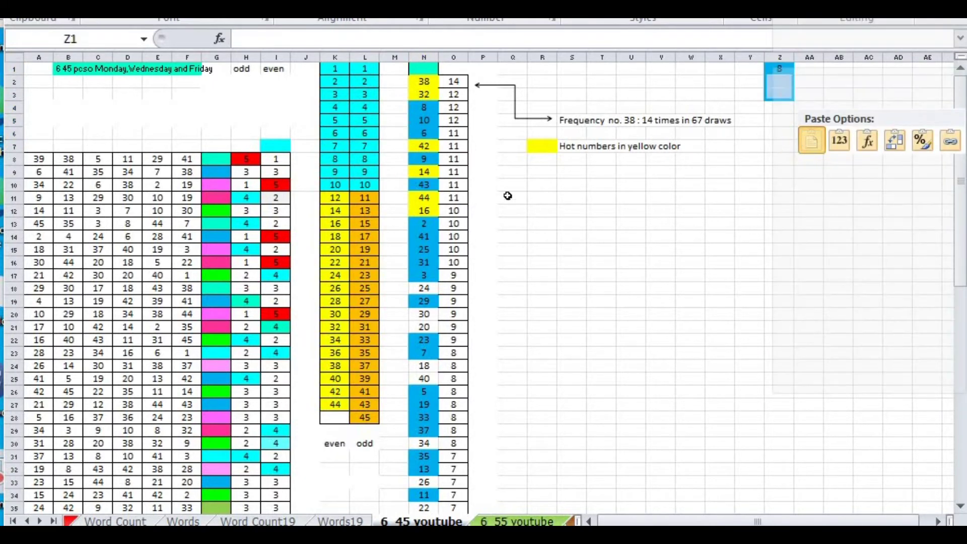
Copy the blue numbers 9 in N8 and 43 in N10 into Z4 and Z5.
right_click(424, 160)
click(473, 192)
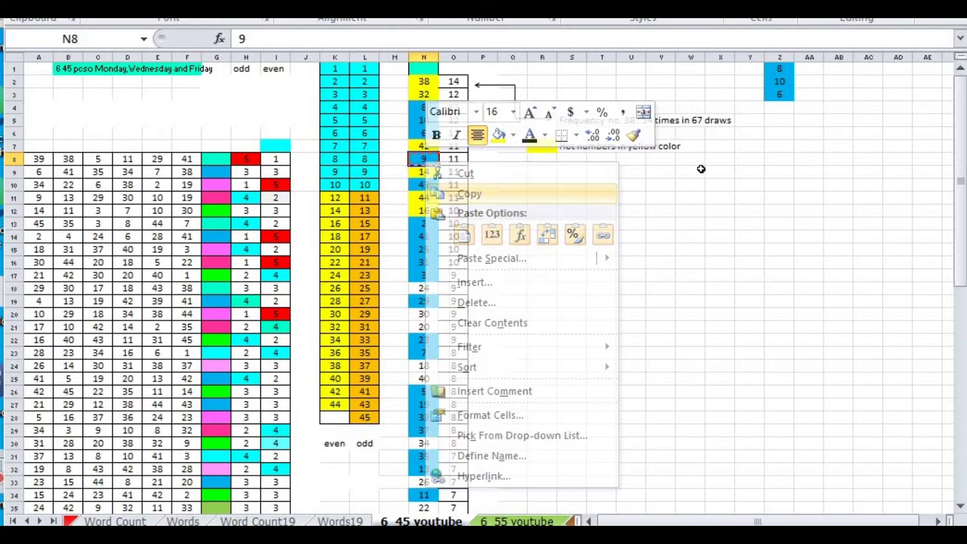
right_click(790, 111)
click(829, 182)
right_click(425, 185)
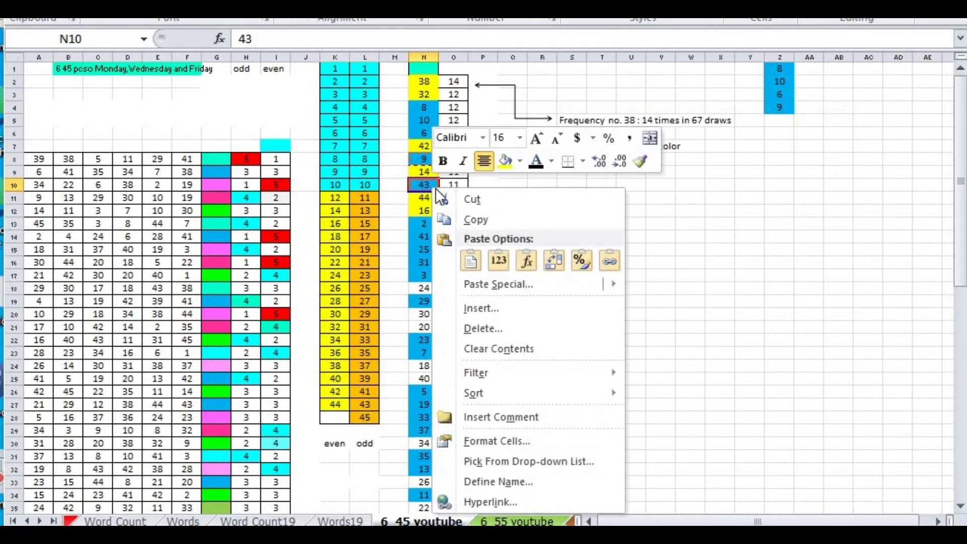
click(479, 219)
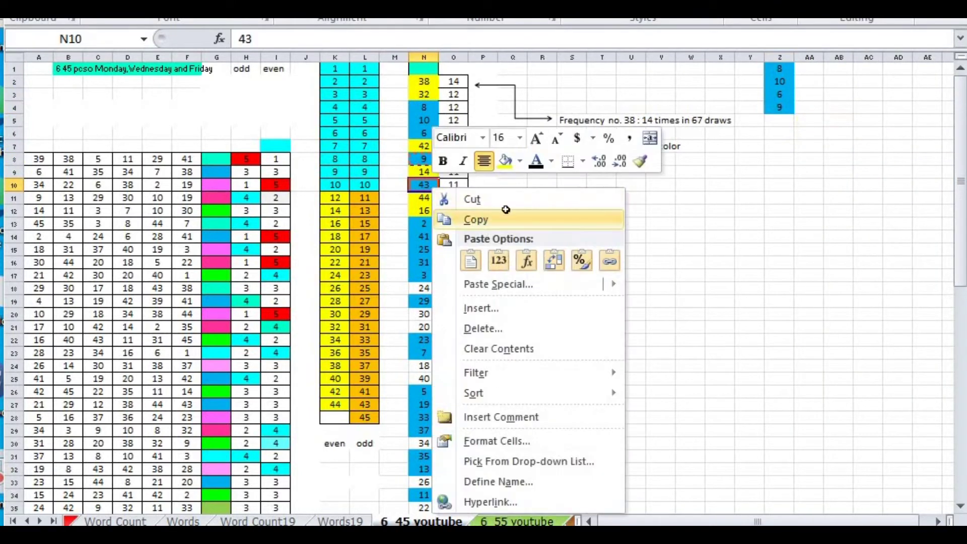
right_click(778, 121)
click(816, 194)
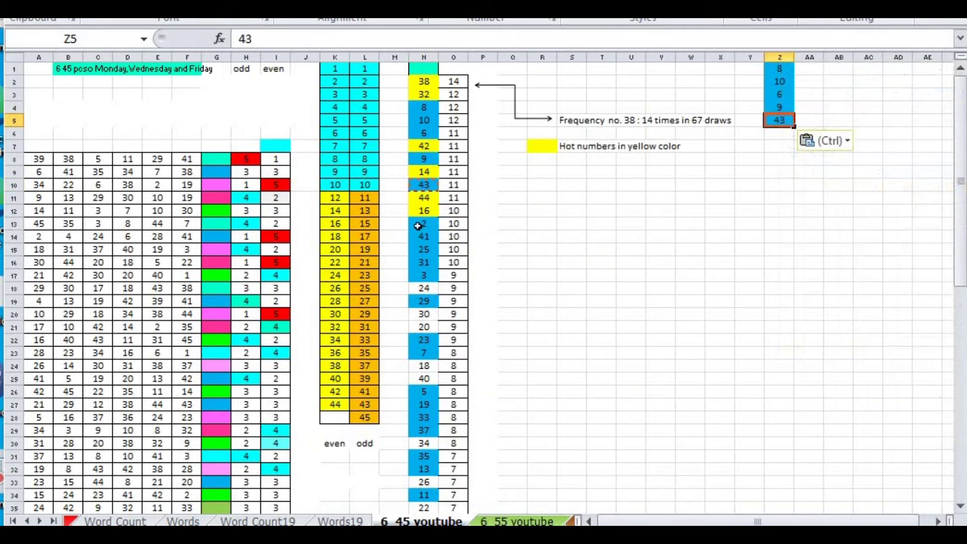
Copy the block of blue numbers in N13:N17 and paste it starting at Z6.
drag(424, 223, 424, 272)
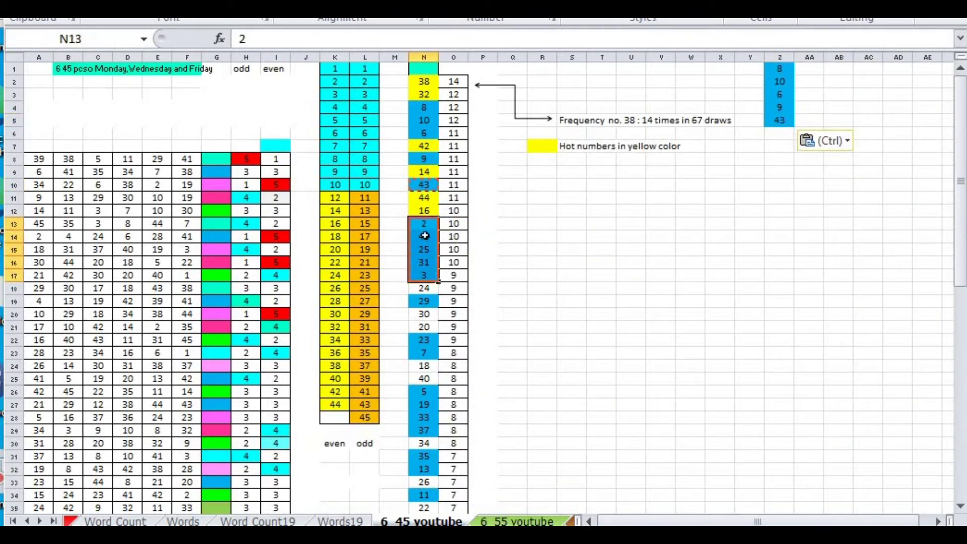
right_click(427, 236)
click(493, 268)
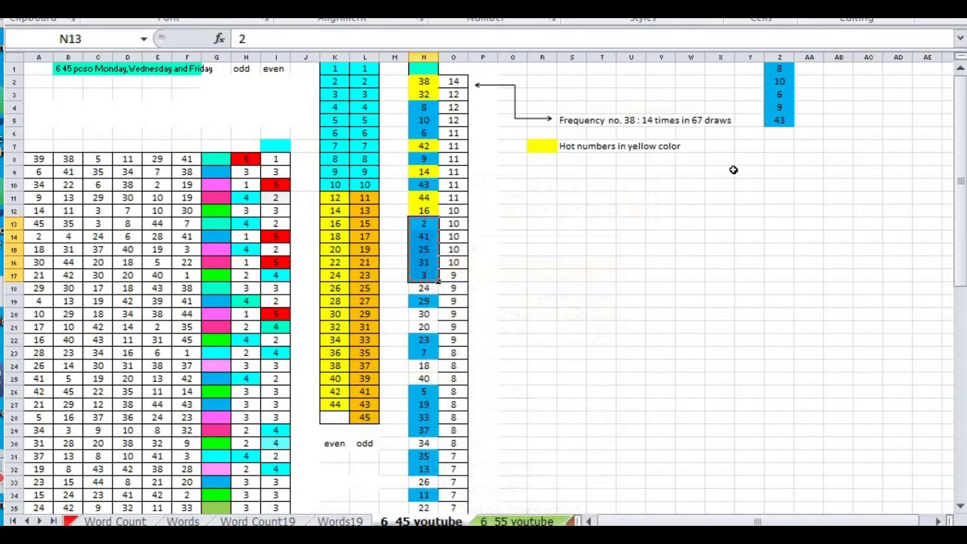
click(780, 134)
right_click(780, 134)
click(816, 207)
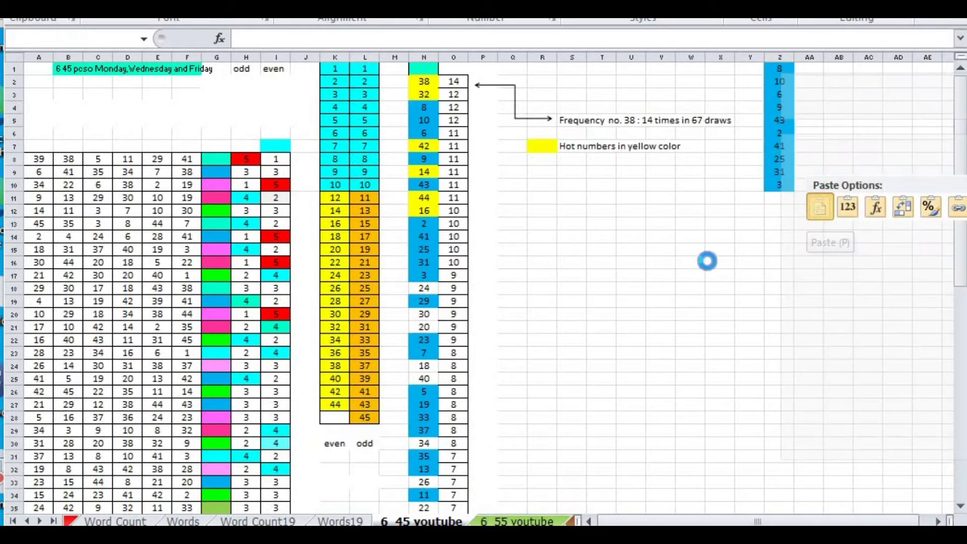
Copy the blue number 29 in N19 and paste it into Z11.
click(424, 301)
right_click(426, 301)
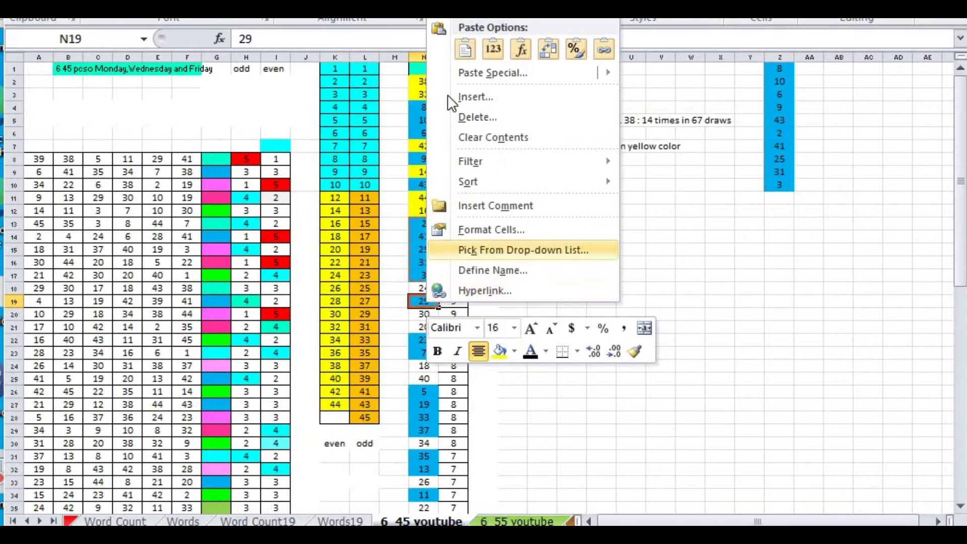
key(Escape)
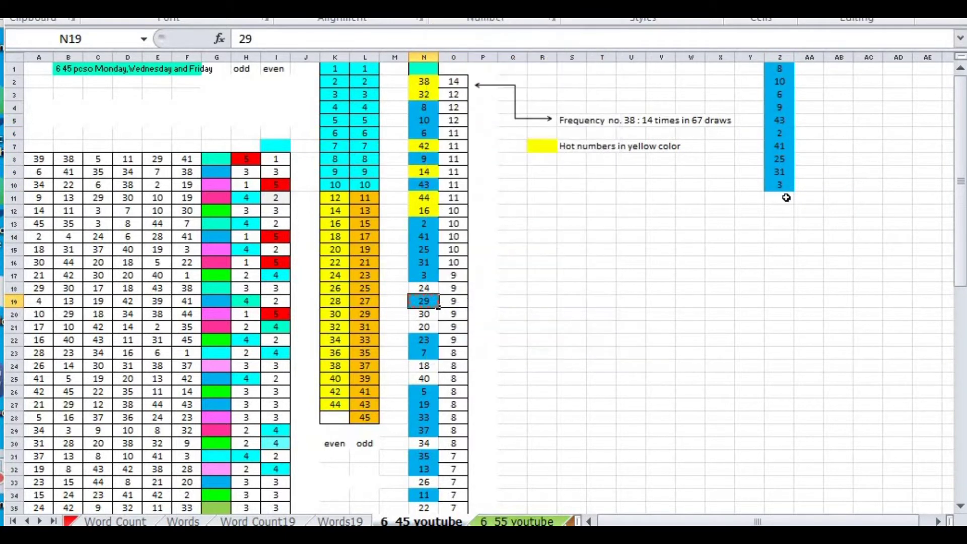
click(780, 197)
right_click(780, 197)
click(824, 272)
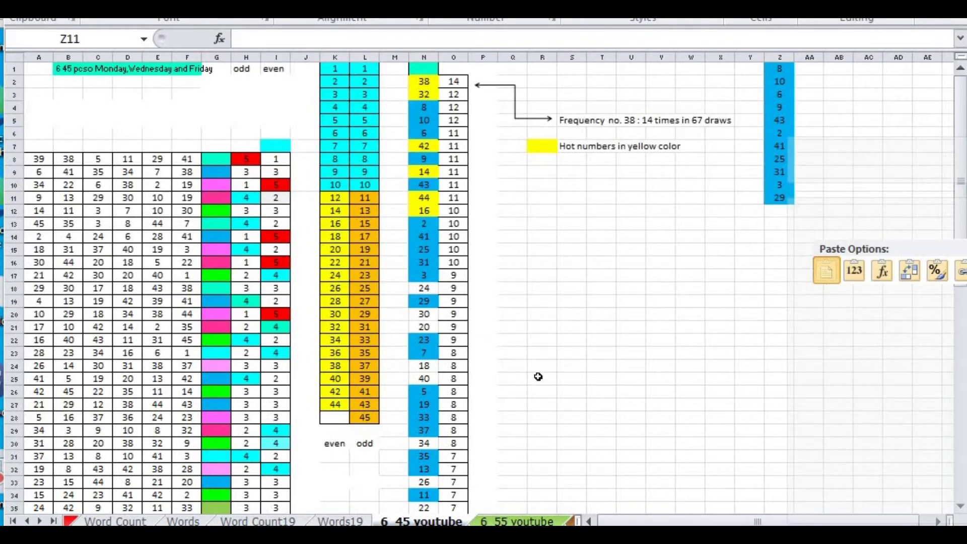
Copy the blue numbers 23 and 7 in N22:N23 and paste them starting at Z12.
click(424, 340)
drag(425, 356, 425, 349)
right_click(425, 348)
click(488, 54)
right_click(788, 207)
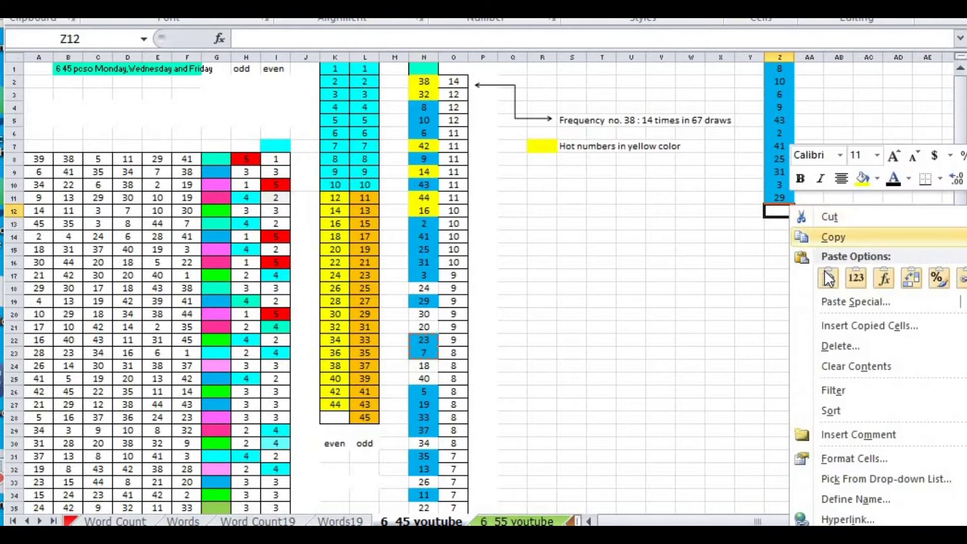
click(827, 279)
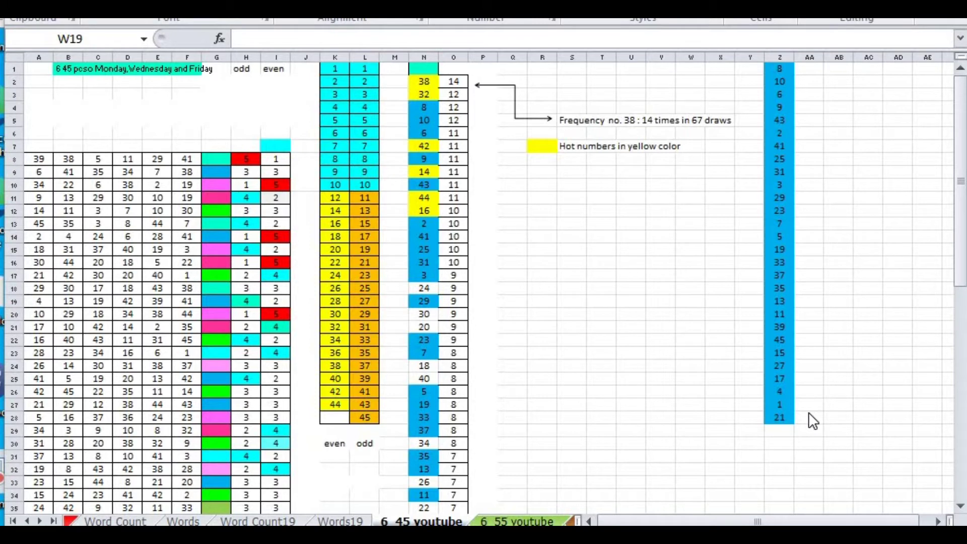
Label the collected blue list in Z1:Z28 by entering "ODD" in cell Z30.
key(ctrl+v)
drag(785, 347, 780, 70)
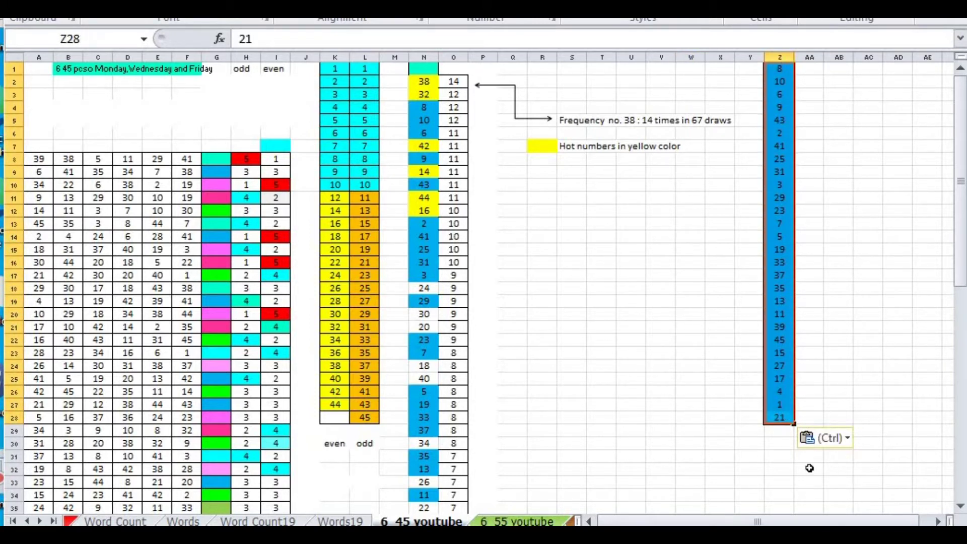
click(777, 445)
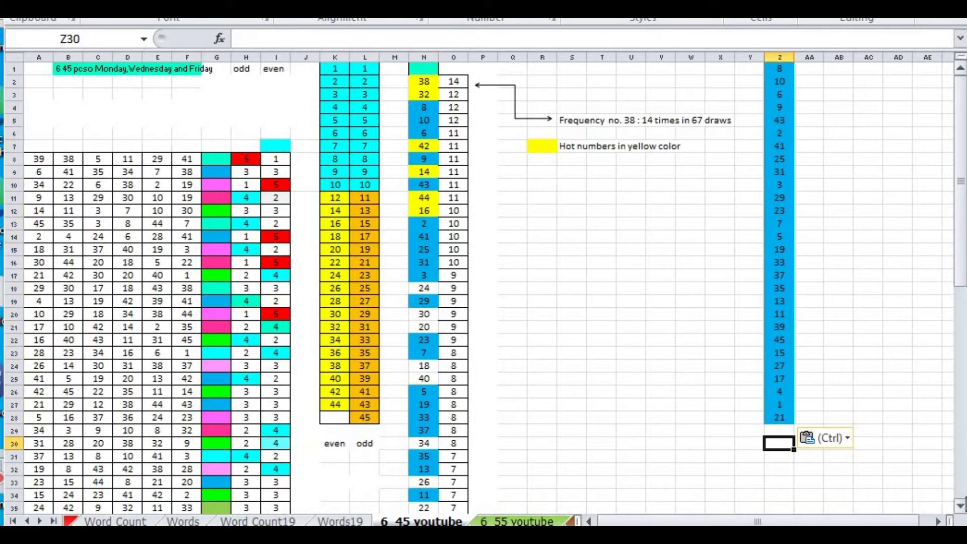
text(ODD)
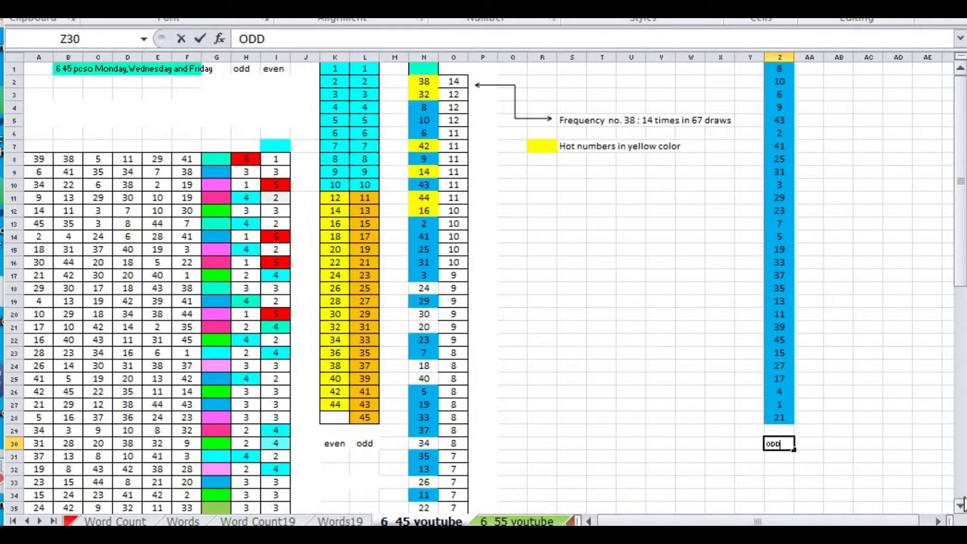
click(660, 381)
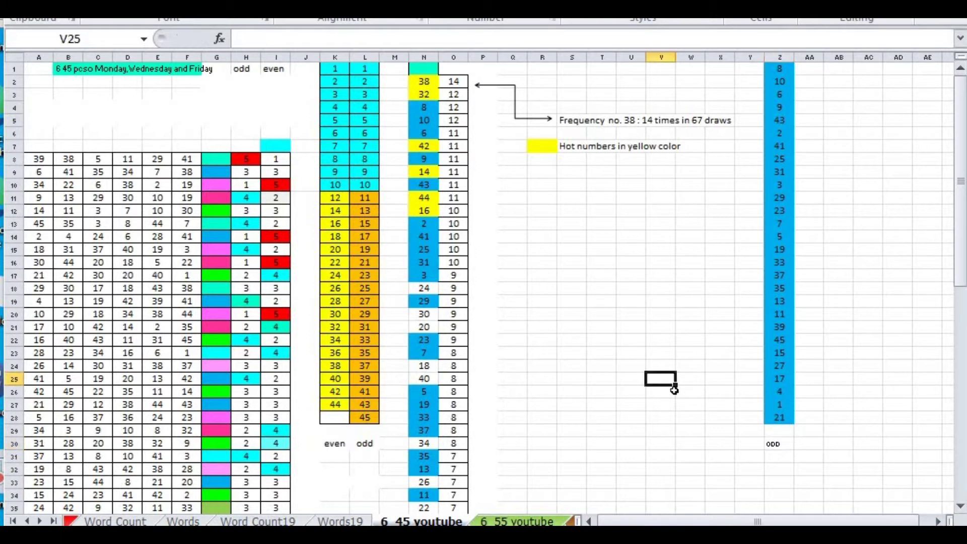
Centre the ODD label in Z30 and enlarge its font.
click(778, 443)
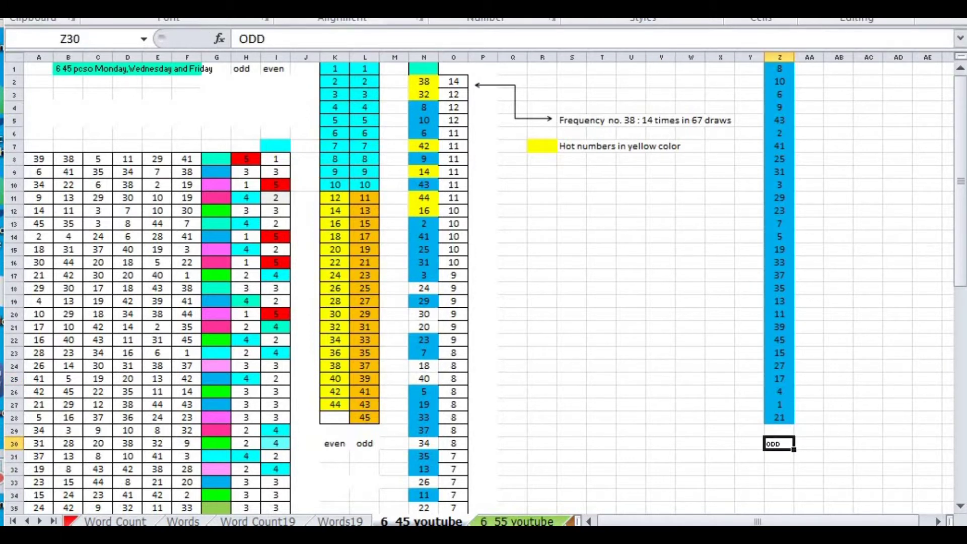
key(alt+h)
key(a)
key(c)
key(ctrl+shift+period)
Review the blue number list in column Z down to the ODD label and compare it with the frequency ranking in N:O.
scroll(484, 282, up, 1)
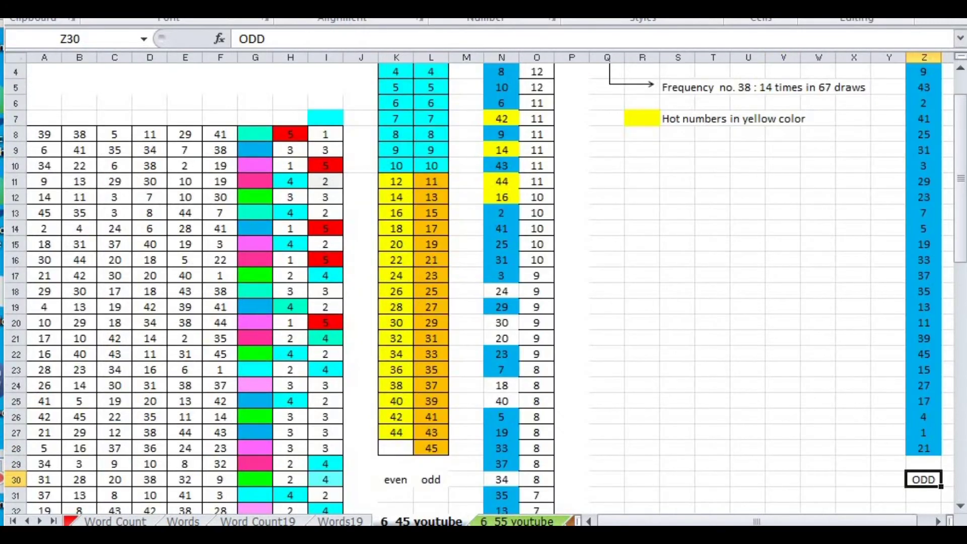
scroll(774, 522, up, 1)
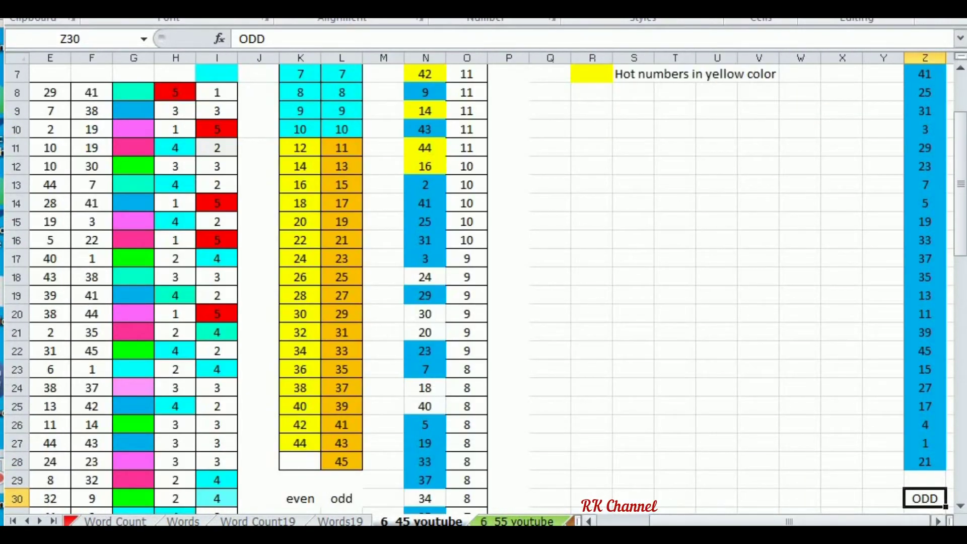
click(938, 522)
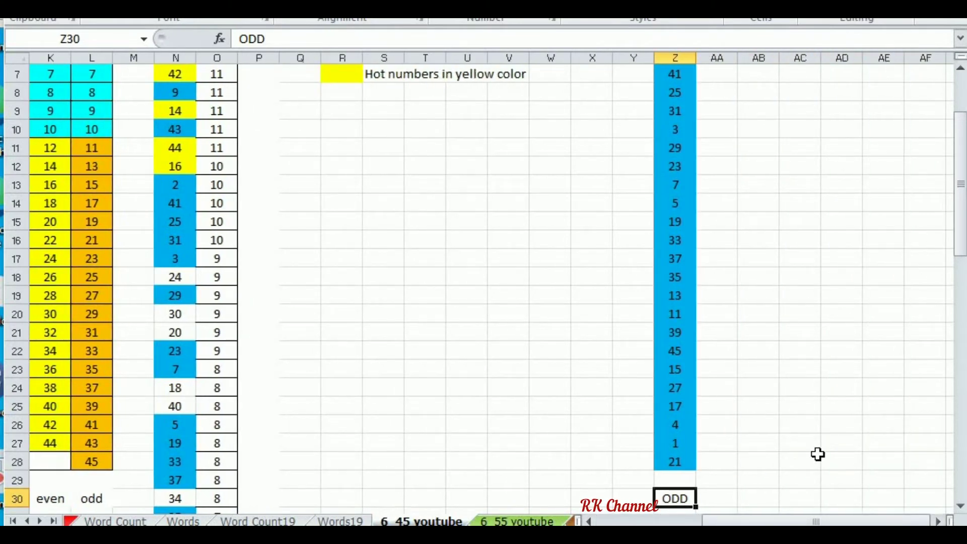
scroll(818, 452, up, 2)
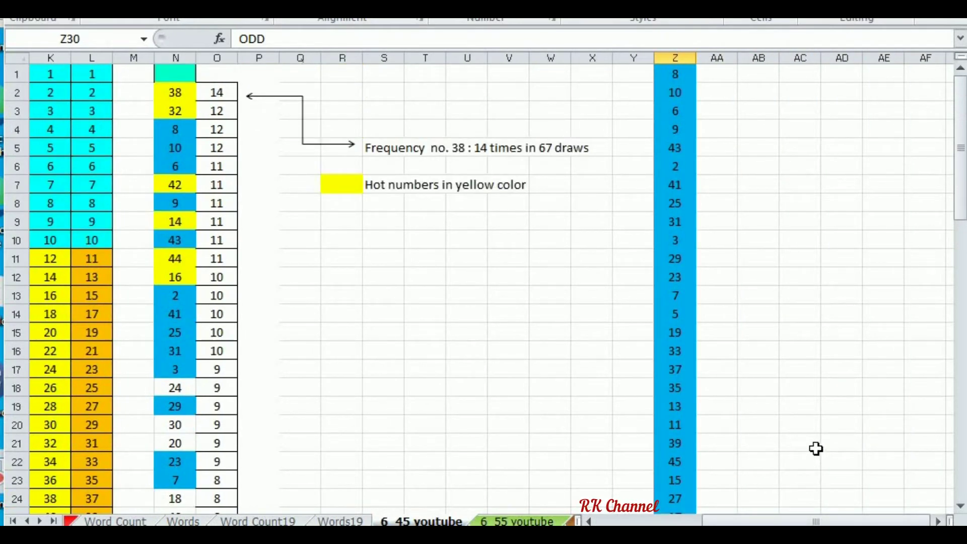
scroll(816, 448, down, 1)
scroll(815, 448, up, 1)
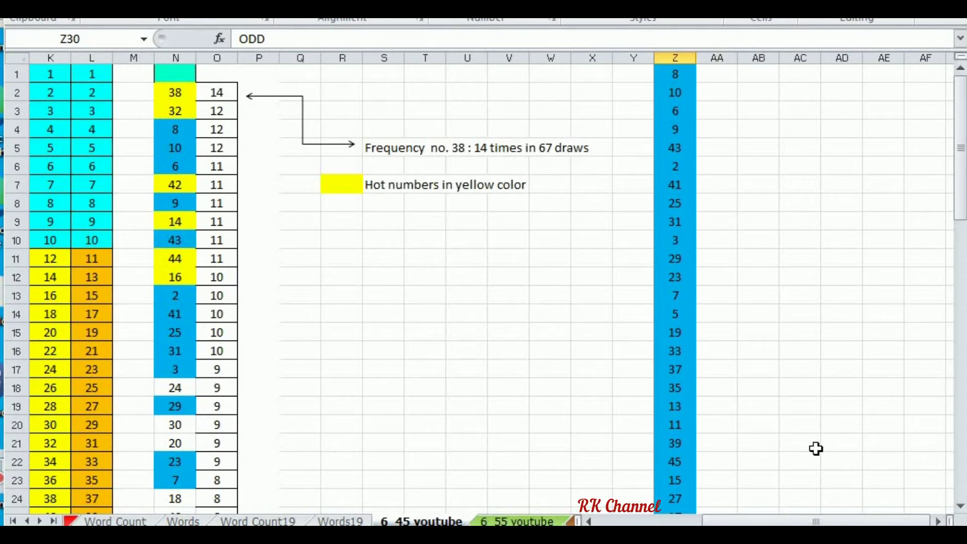
scroll(816, 448, down, 2)
scroll(816, 448, down, 1)
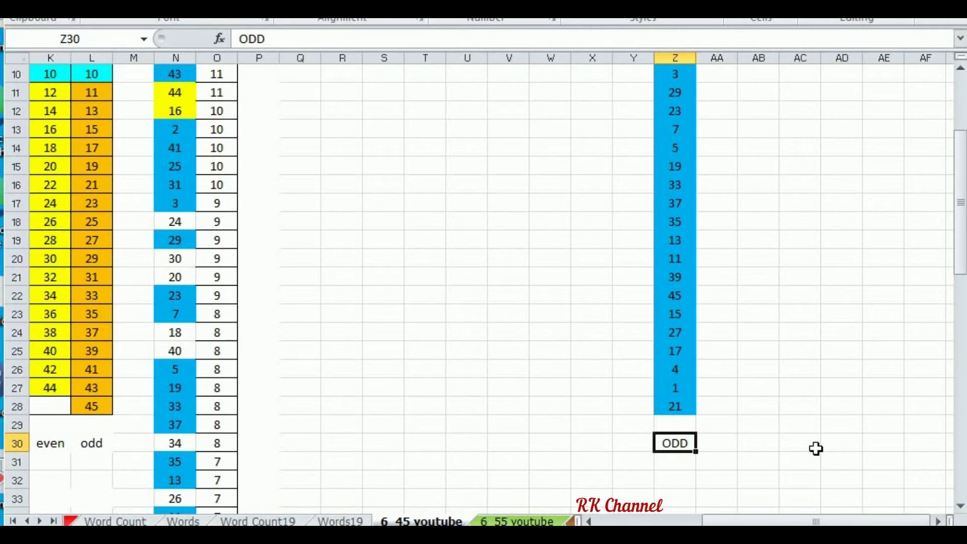
scroll(815, 448, up, 3)
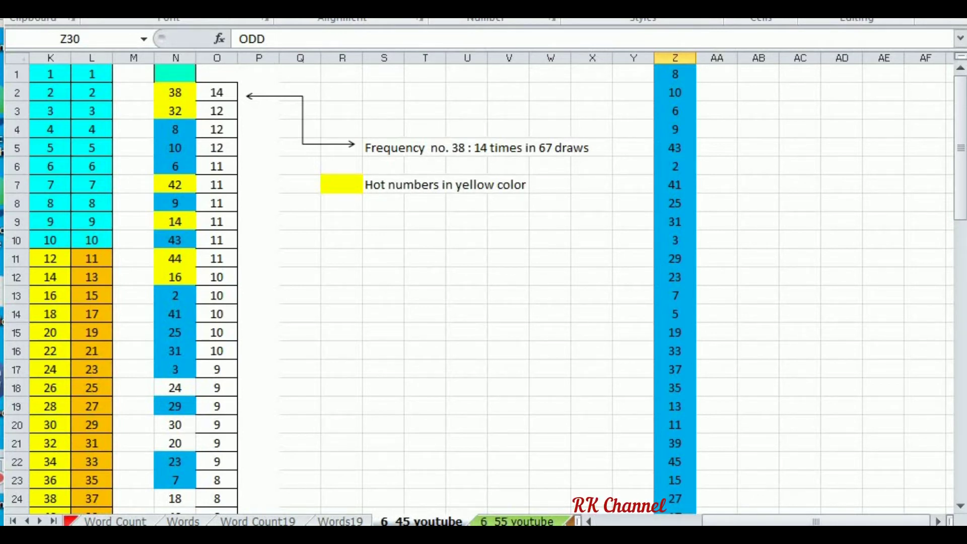
scroll(826, 417, down, 3)
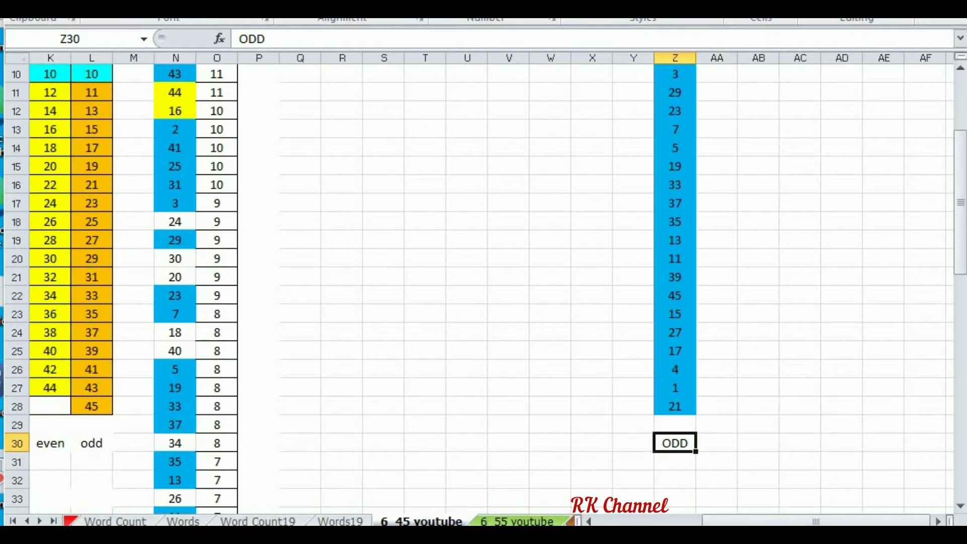
scroll(822, 468, down, 4)
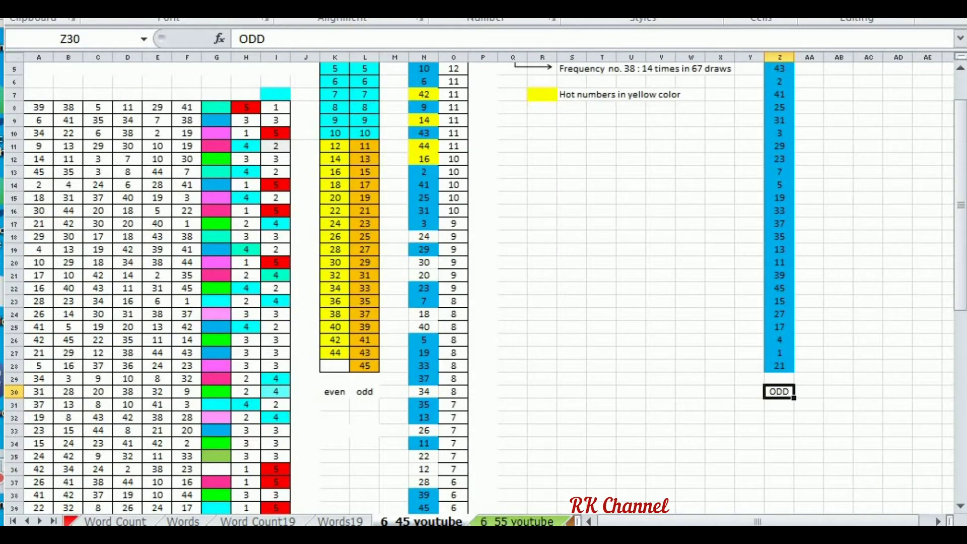
scroll(822, 469, up, 2)
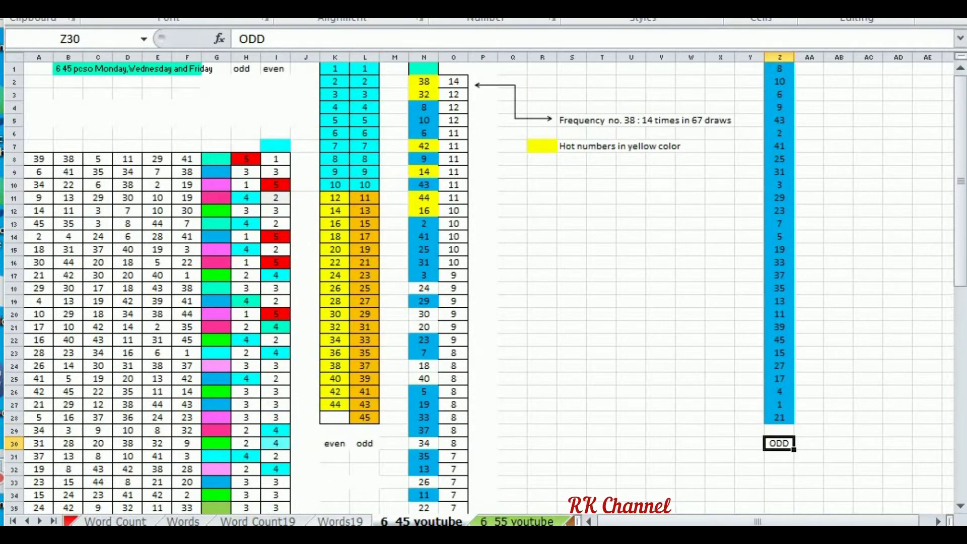
Switch to the Word notes, highlight the lines on the added even numbers and the active blue numbers, and return to Excel.
key(alt+Tab)
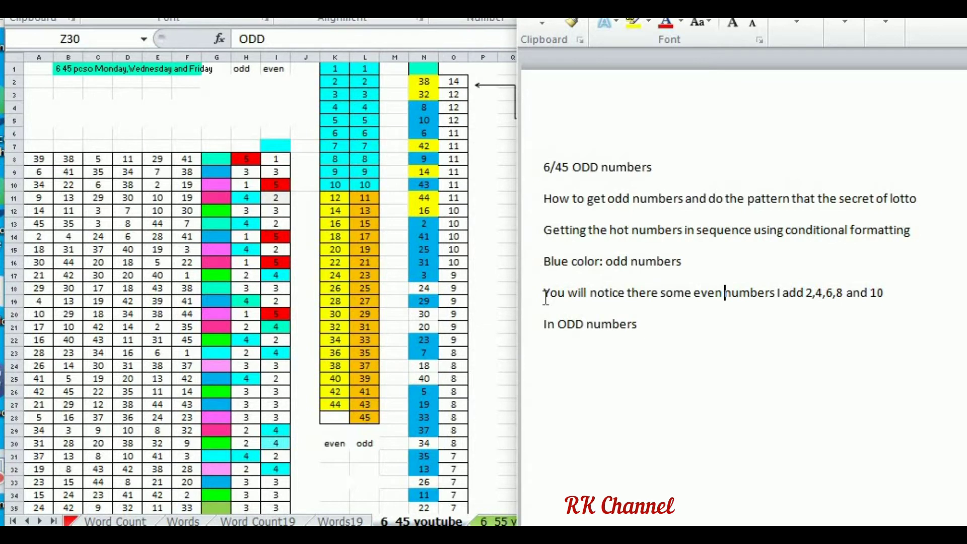
drag(545, 294, 887, 320)
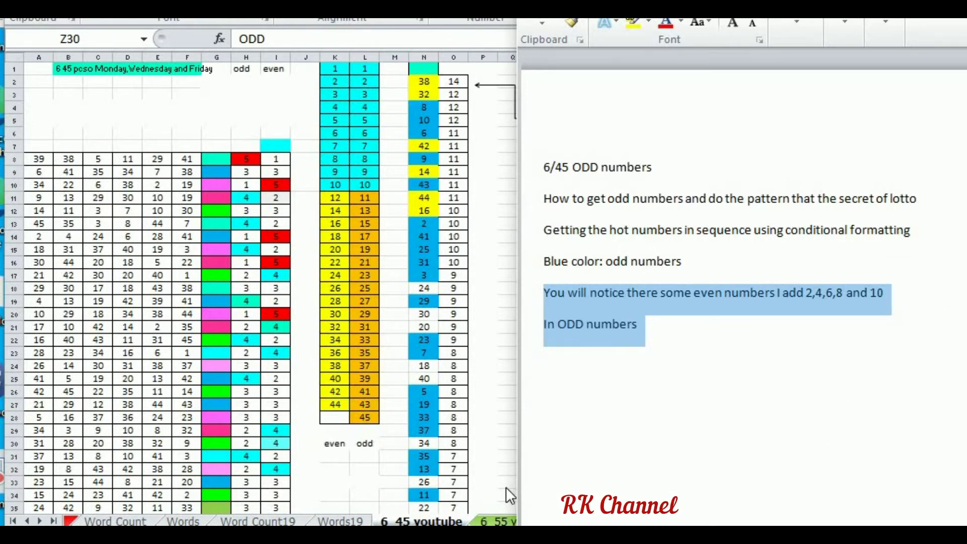
key(alt+Tab)
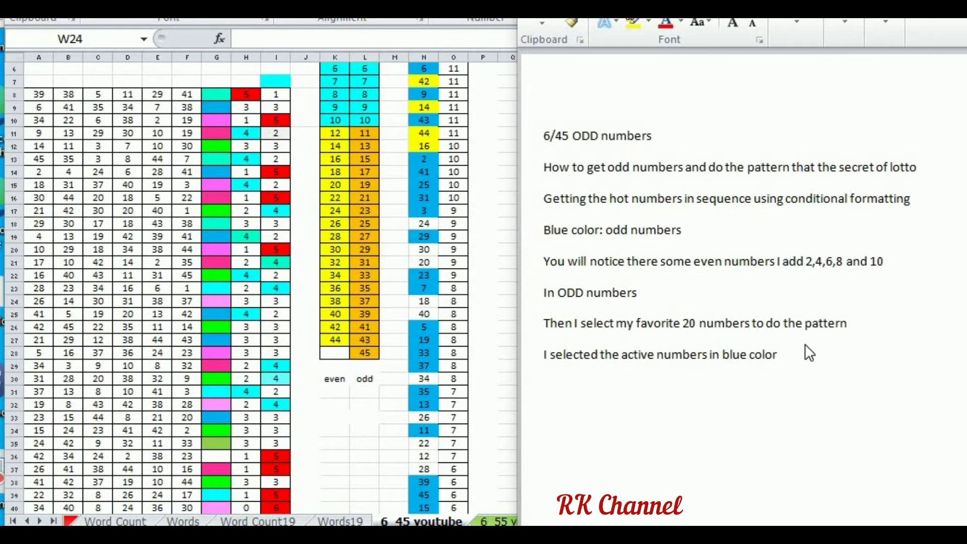
drag(779, 355, 543, 355)
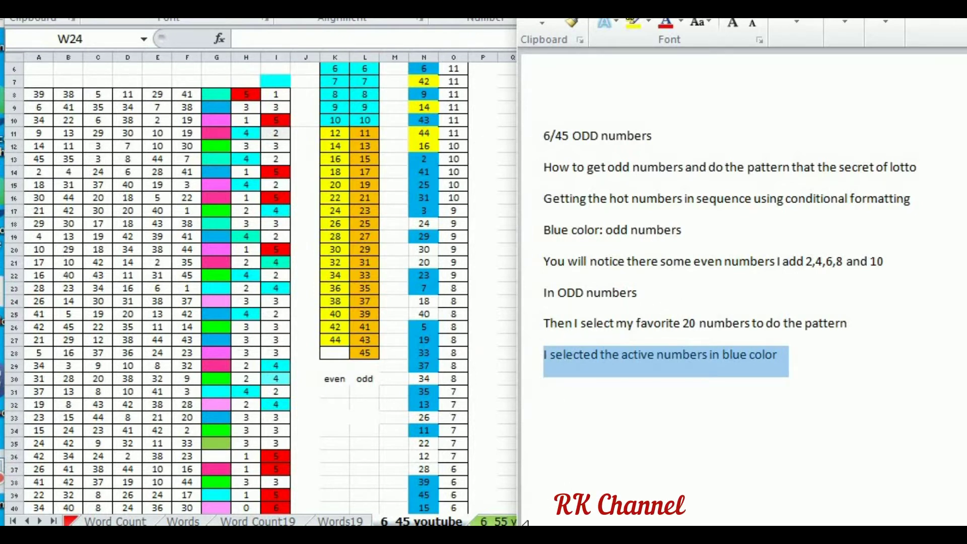
click(494, 498)
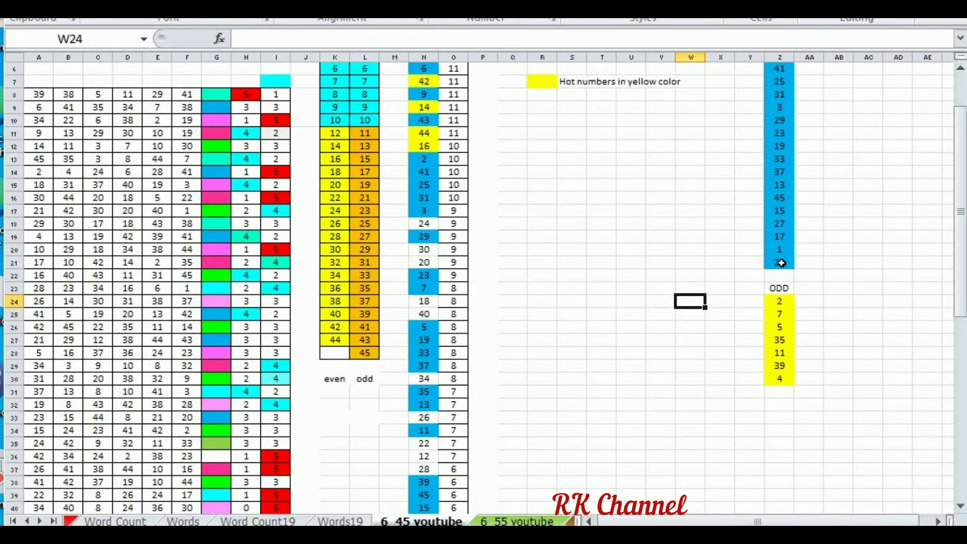
Label the yellow numbers in Z24:Z30 by entering "Cold numbers" in AB27 and enlarge the label's font.
drag(781, 262, 780, 58)
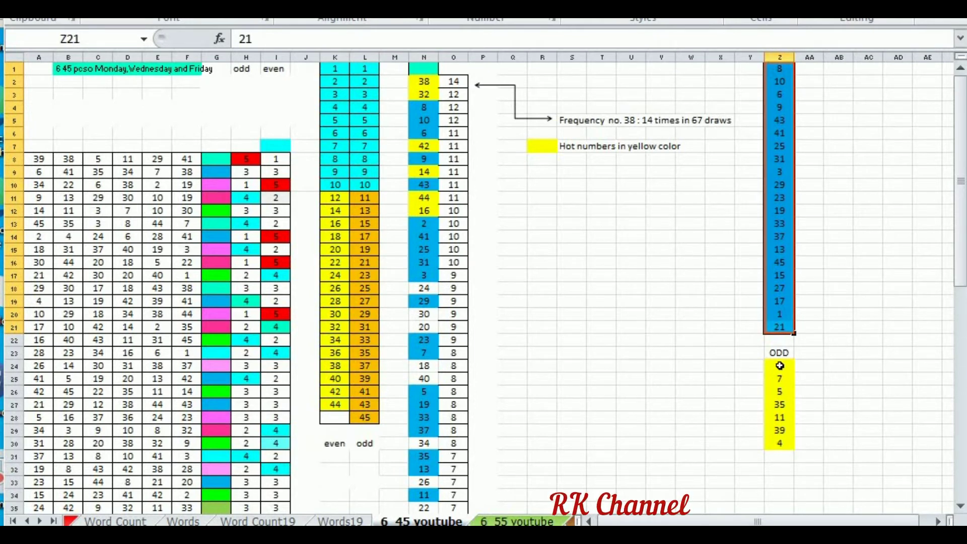
drag(779, 365, 779, 443)
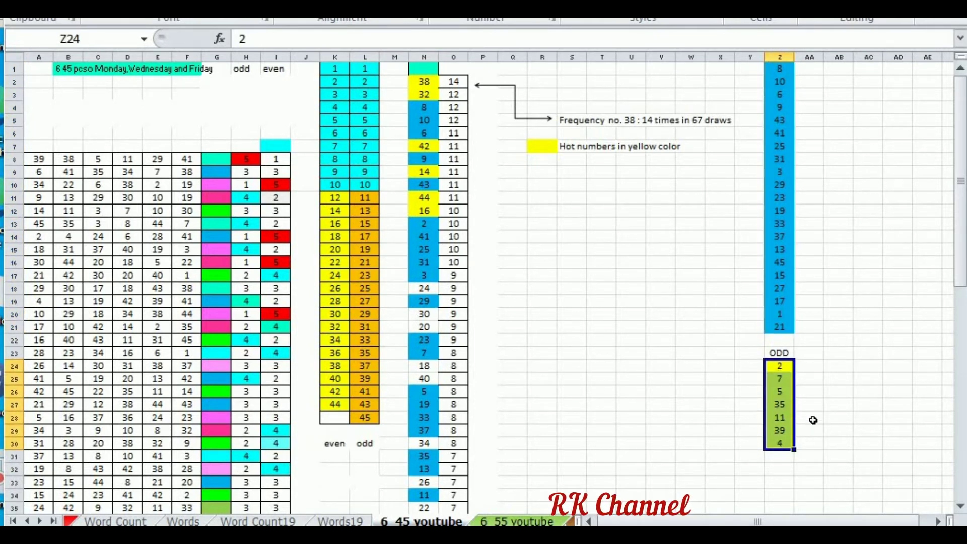
click(831, 403)
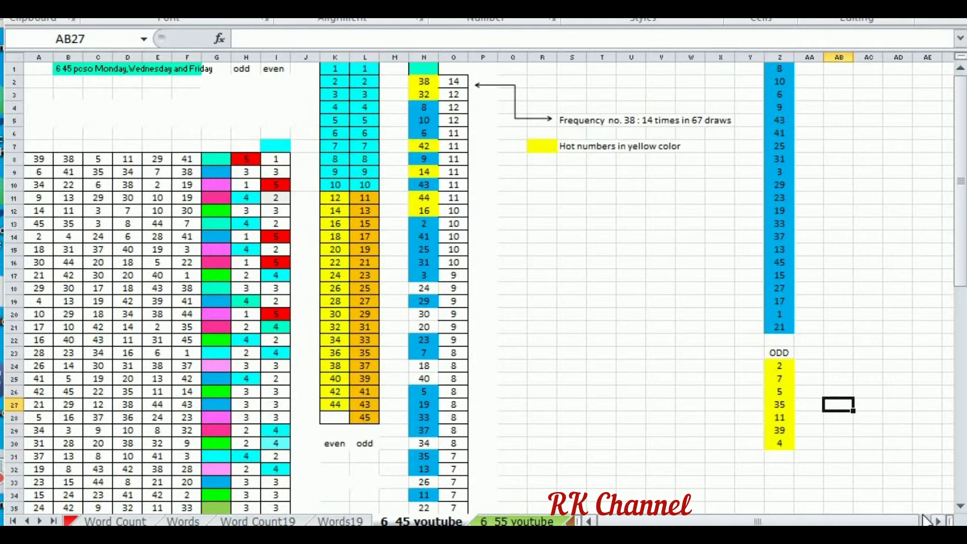
text(C)
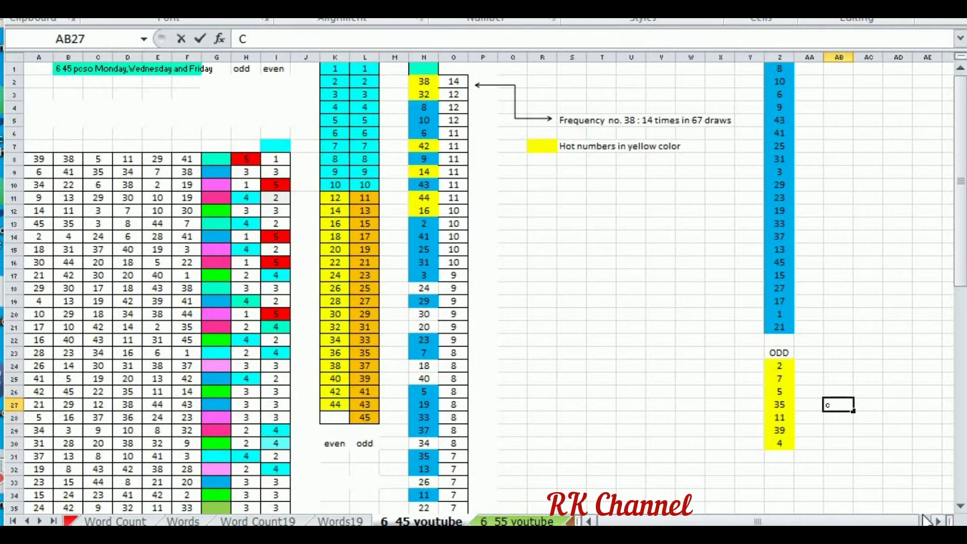
text(old numbers)
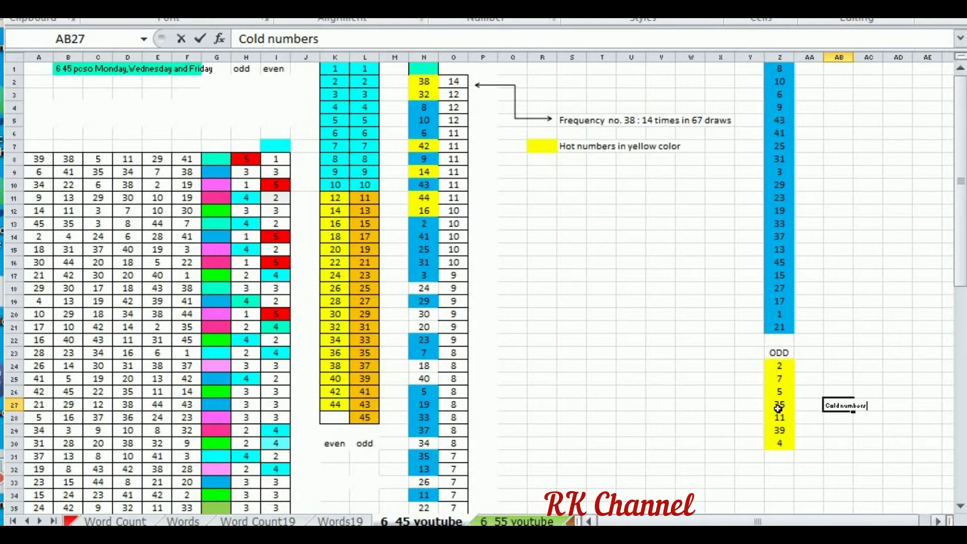
click(850, 432)
click(842, 404)
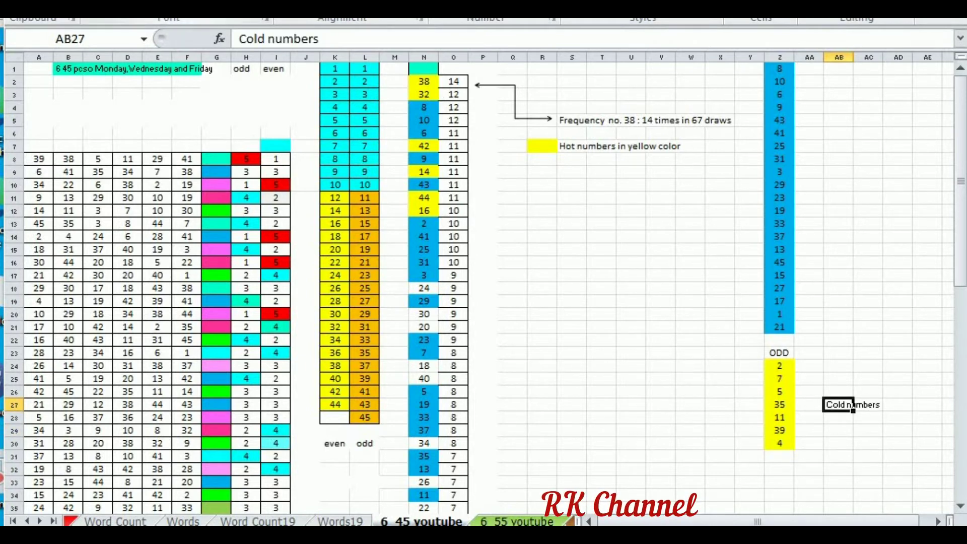
click(559, 360)
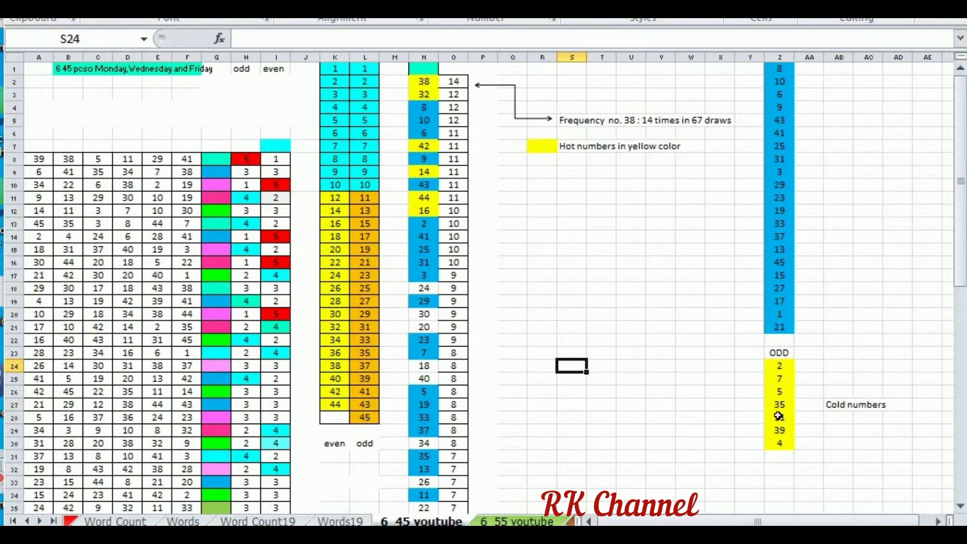
Insert a double-headed arrow shape between the yellow numbers in column Z and the "Cold numbers" label.
click(814, 406)
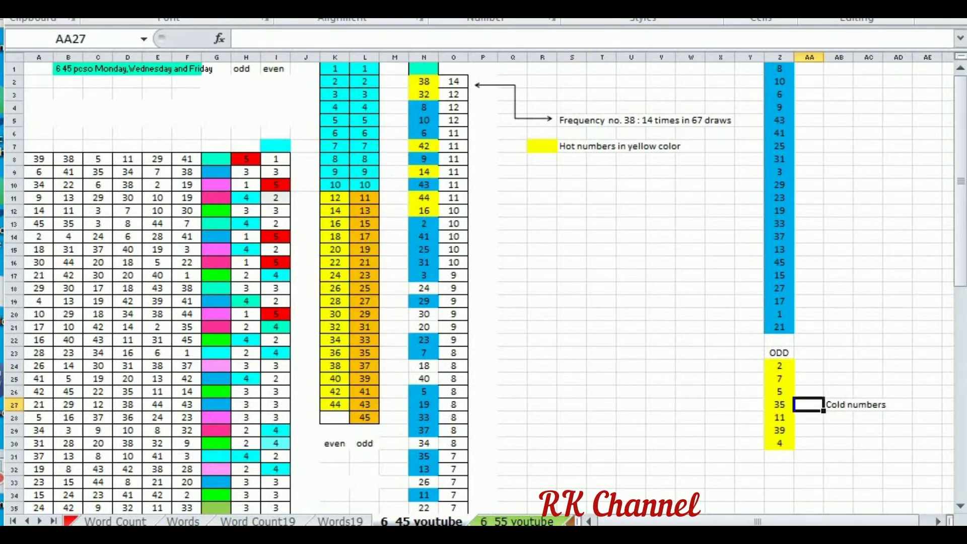
key(alt+n)
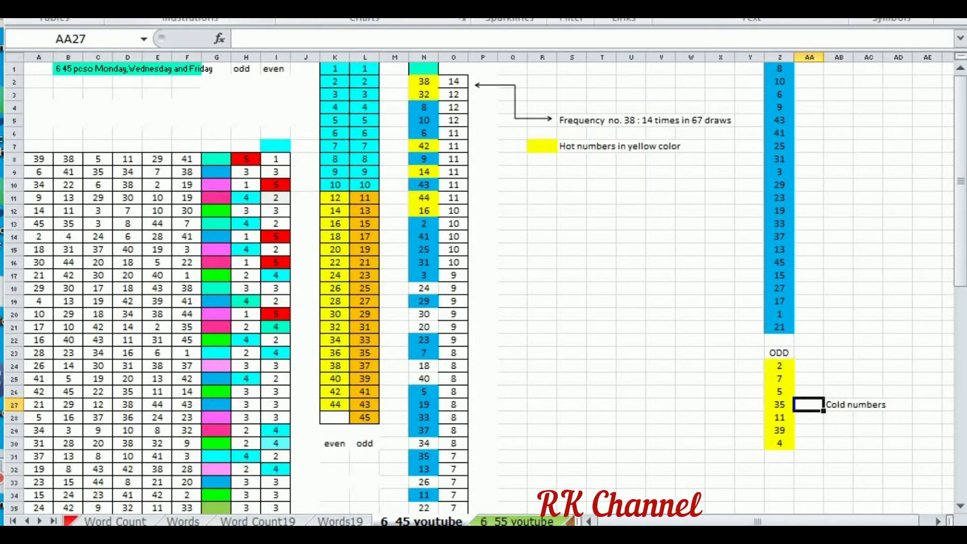
key(s)
key(h)
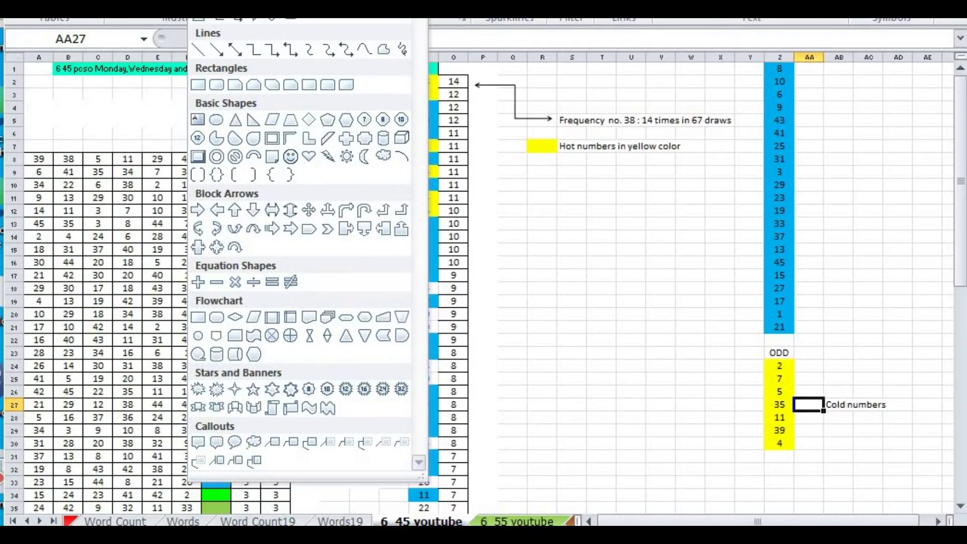
click(235, 49)
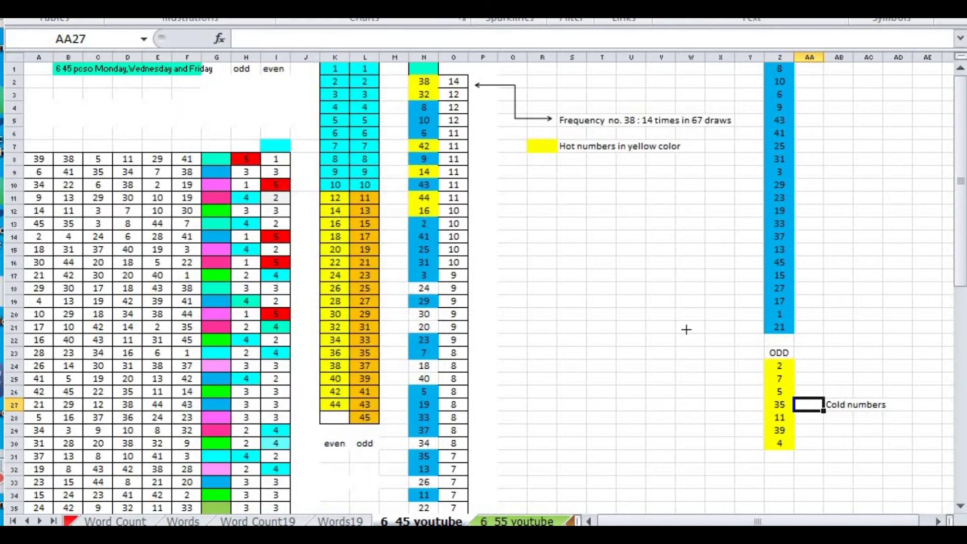
drag(807, 404, 852, 450)
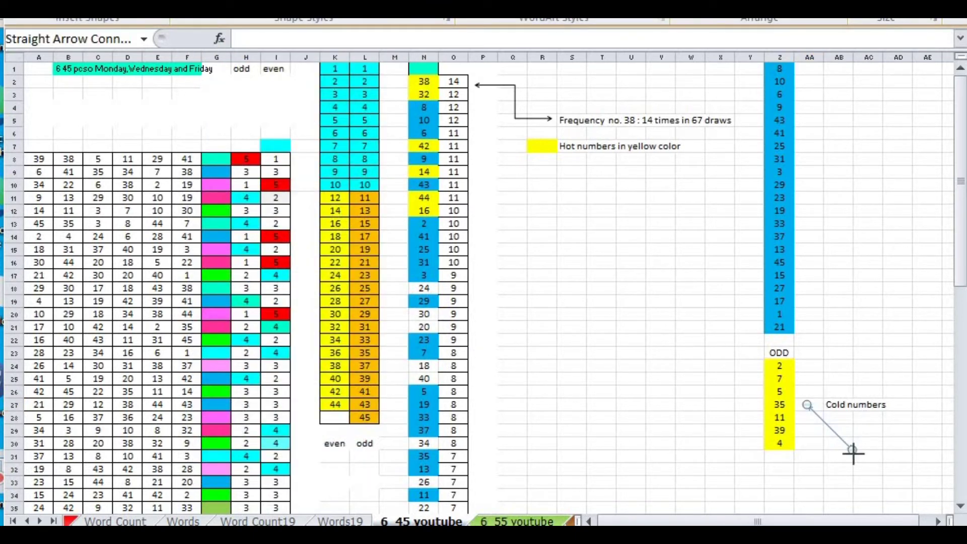
drag(853, 453, 809, 405)
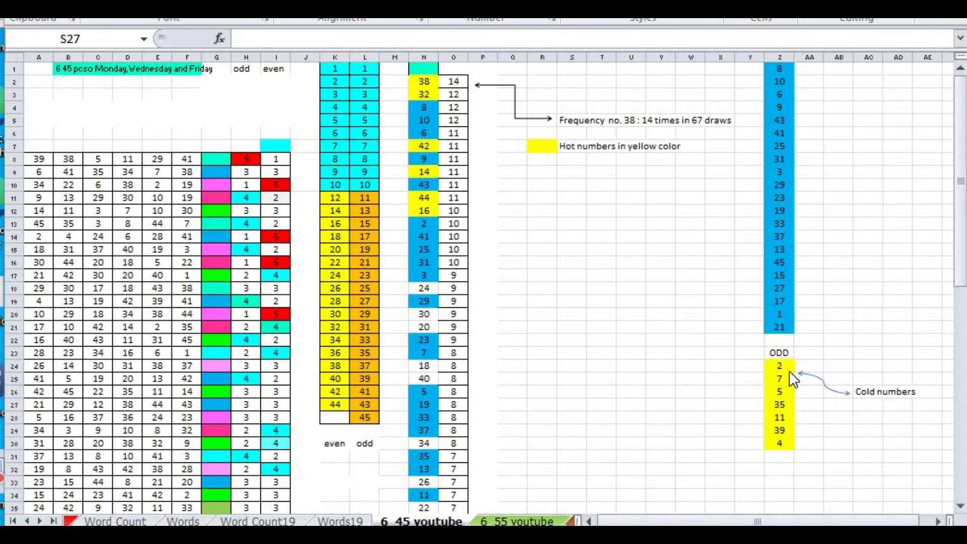
Examine the yellow numbers in Z24:Z30 together with their "Cold numbers" label.
drag(783, 367, 793, 438)
click(895, 393)
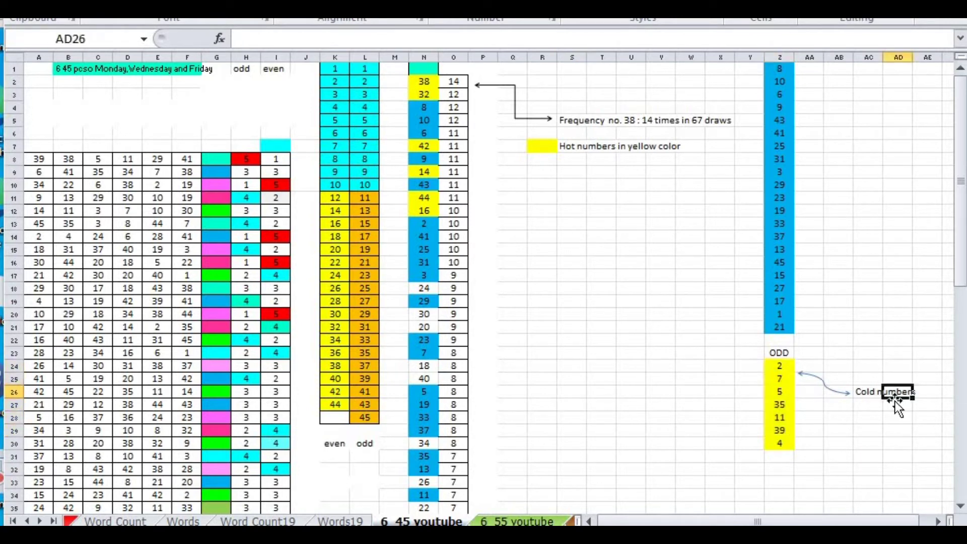
click(654, 458)
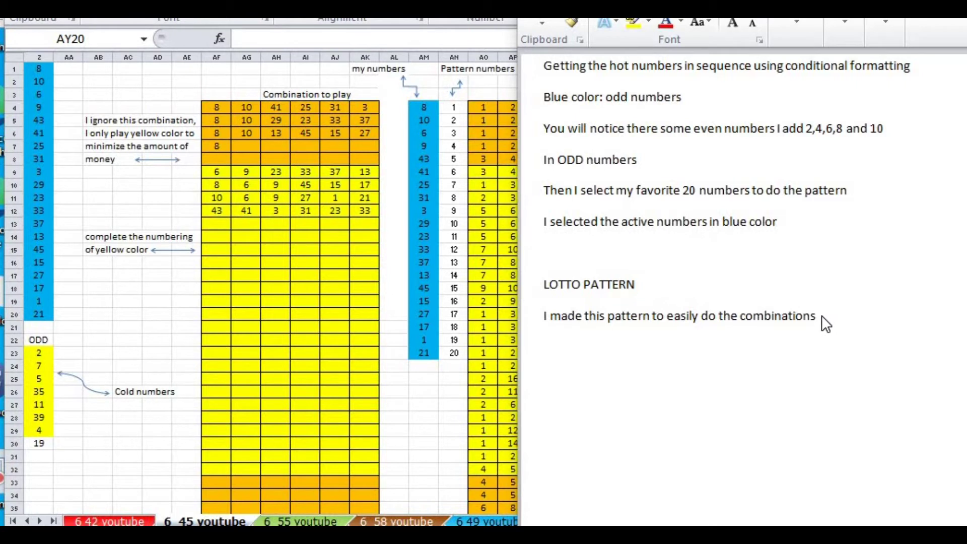
Highlight the LOTTO PATTERN heading and the line on easily doing the combinations in the Word notes, and return to Excel.
drag(640, 282, 544, 281)
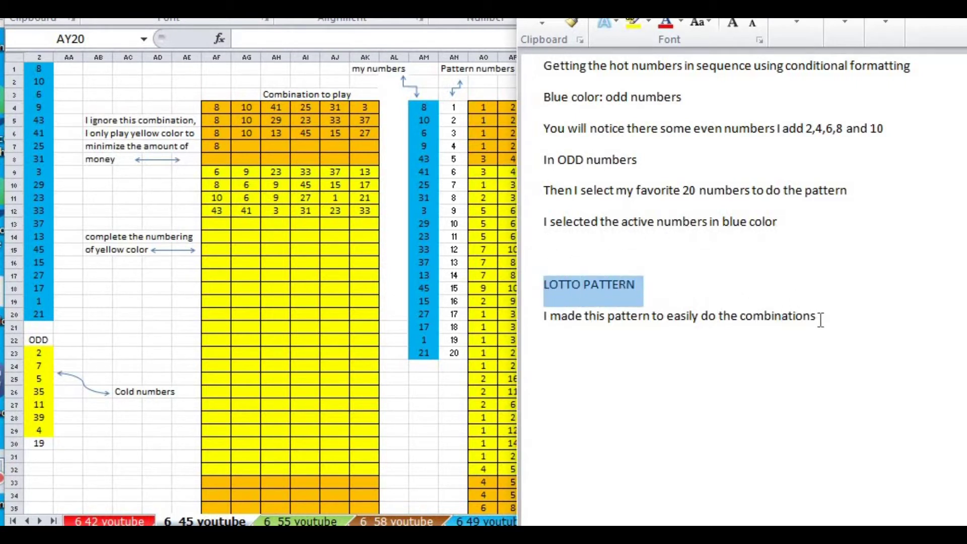
drag(821, 318, 534, 319)
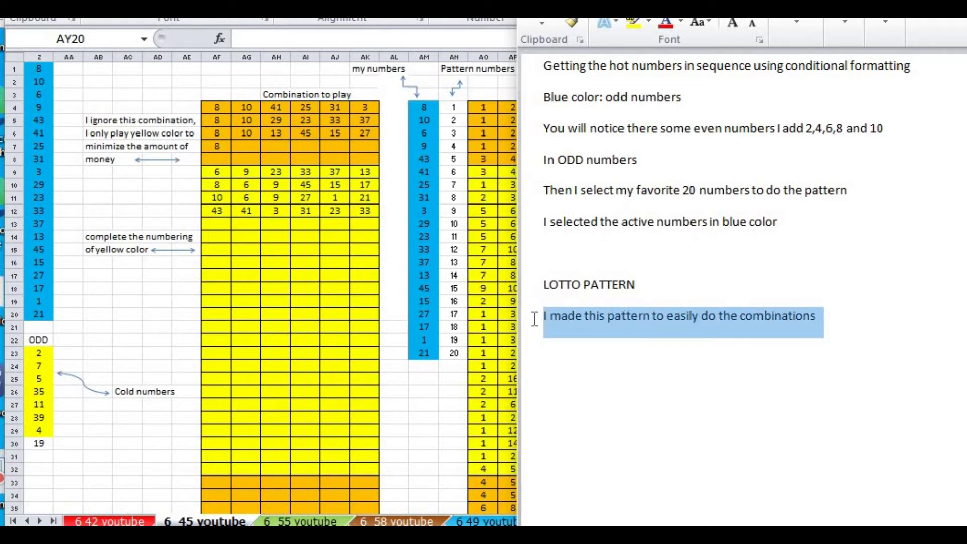
click(812, 366)
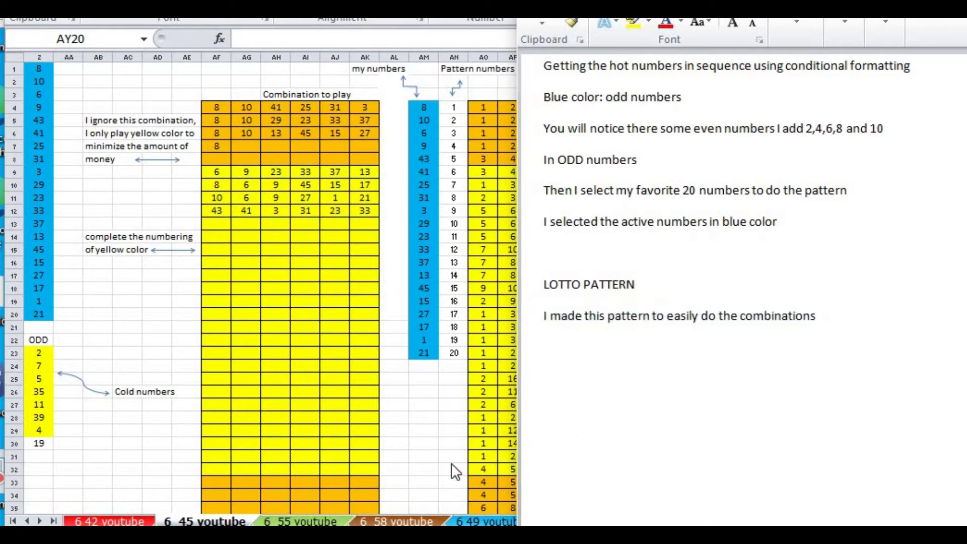
key(alt+Tab)
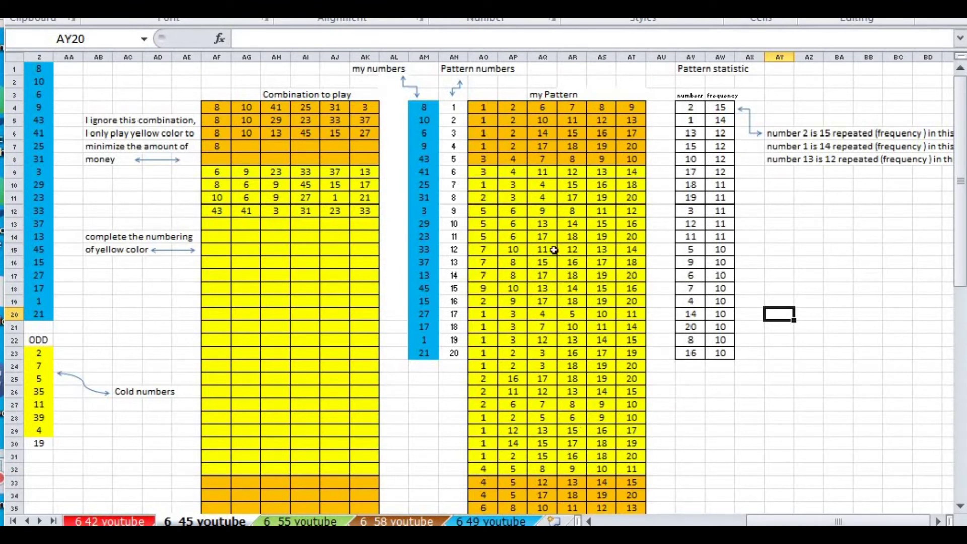
Review the "my Pattern" table in columns AO:AT, starting with its orange rows and continuing through the yellow ones.
drag(482, 110, 625, 144)
click(558, 90)
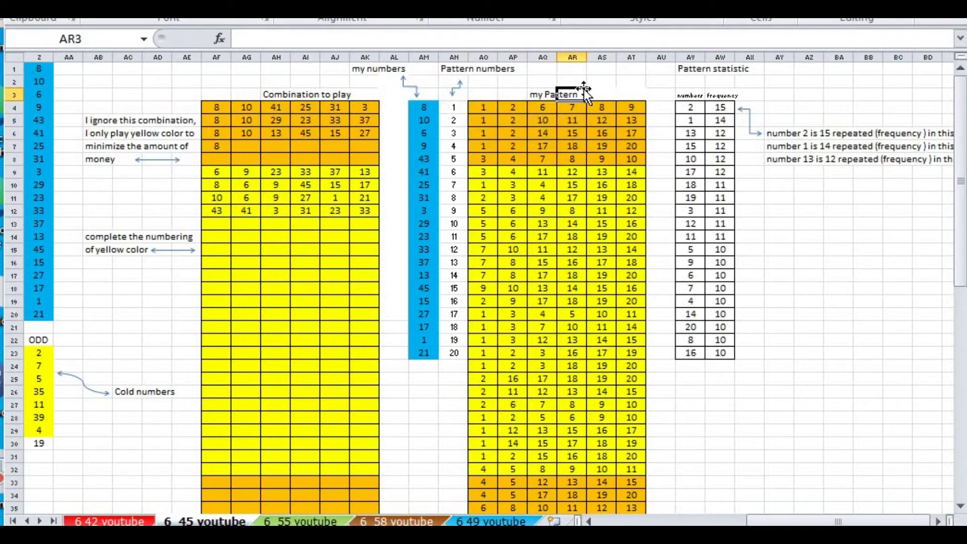
click(938, 520)
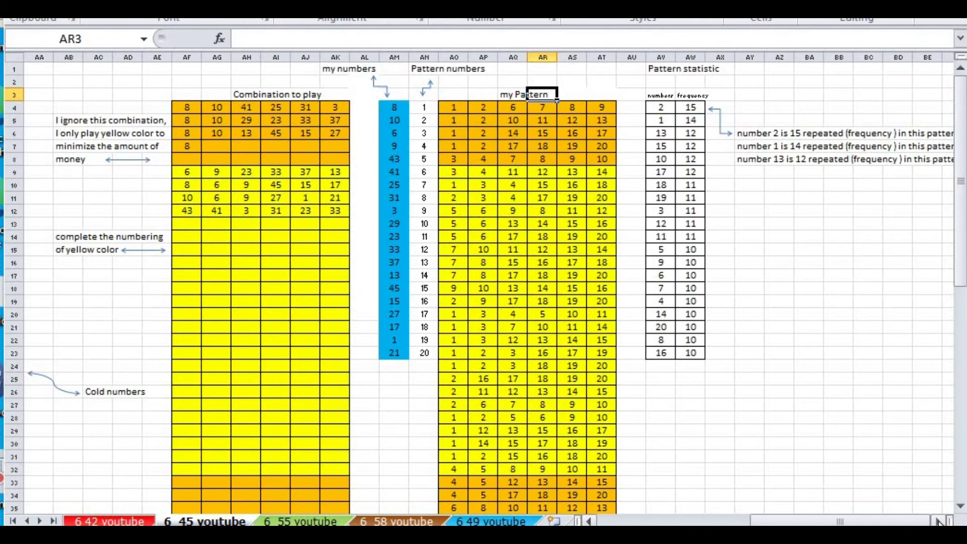
click(772, 312)
scroll(923, 465, up, 1)
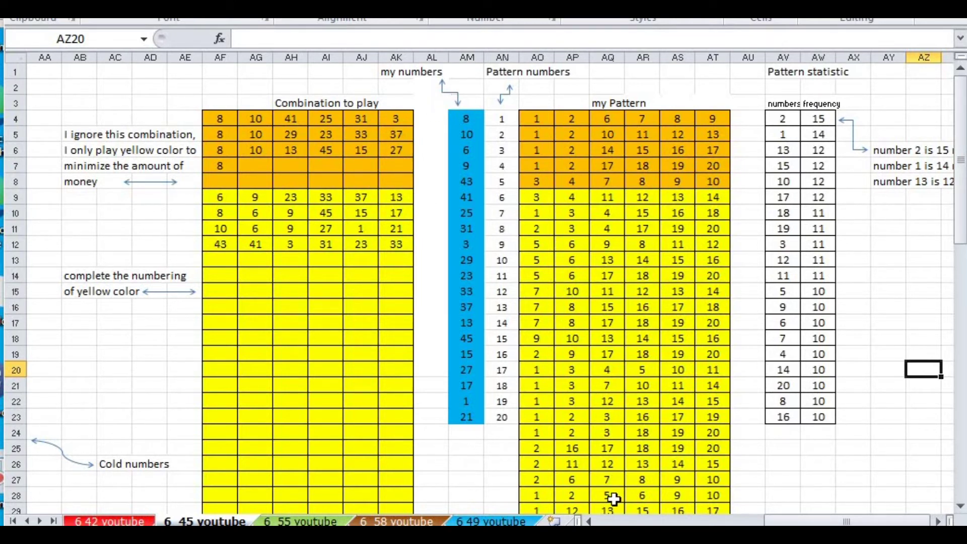
drag(534, 122, 710, 511)
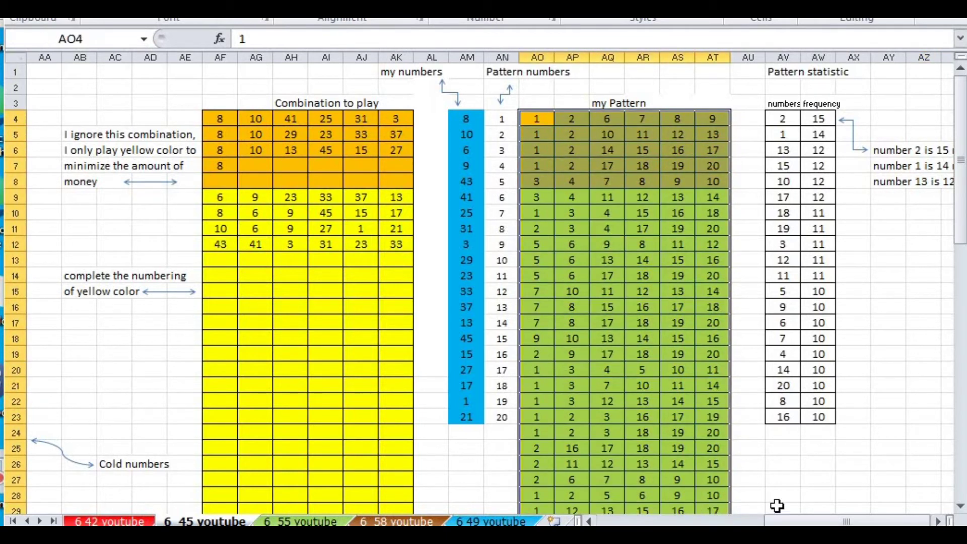
click(785, 495)
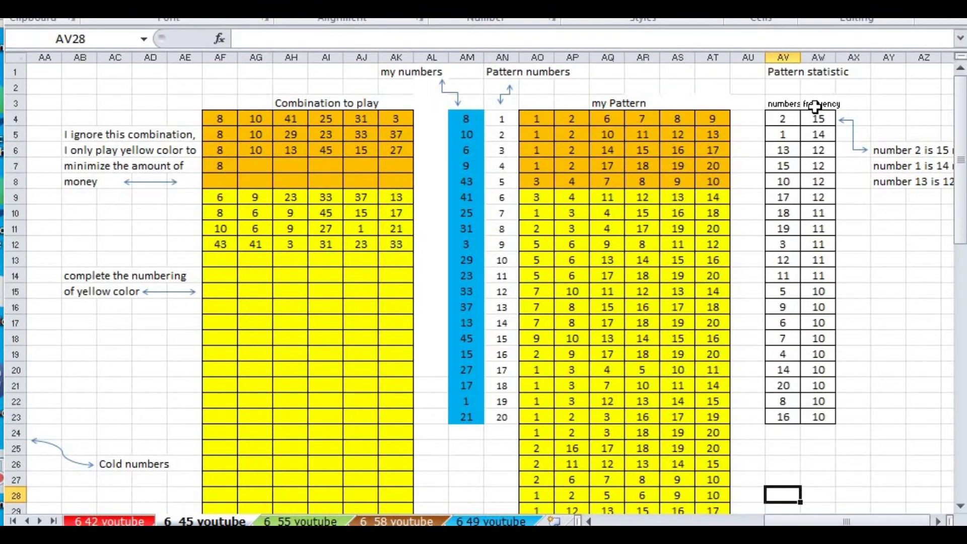
Review the number and frequency columns of the Pattern statistic table in AV:AW and the explanatory notes beside it.
drag(783, 118, 784, 416)
click(786, 467)
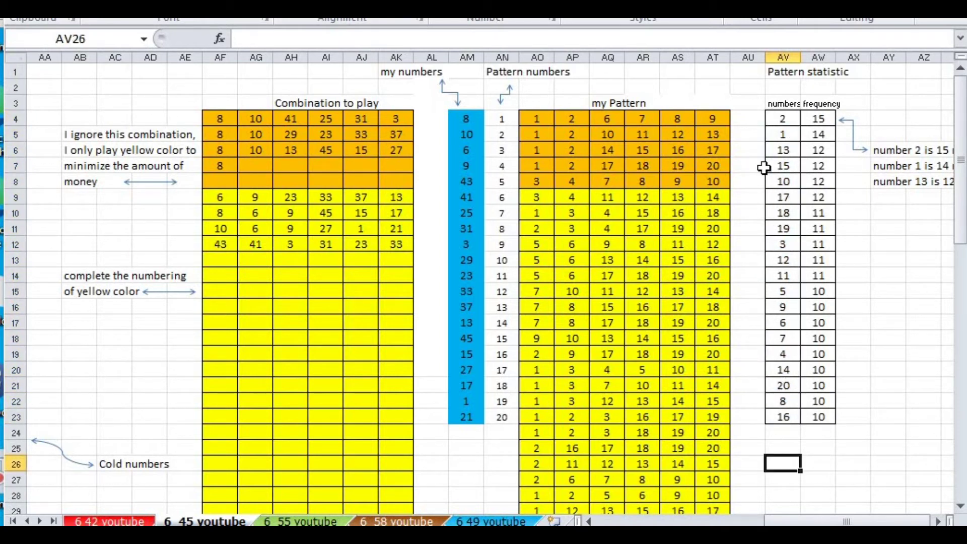
click(786, 99)
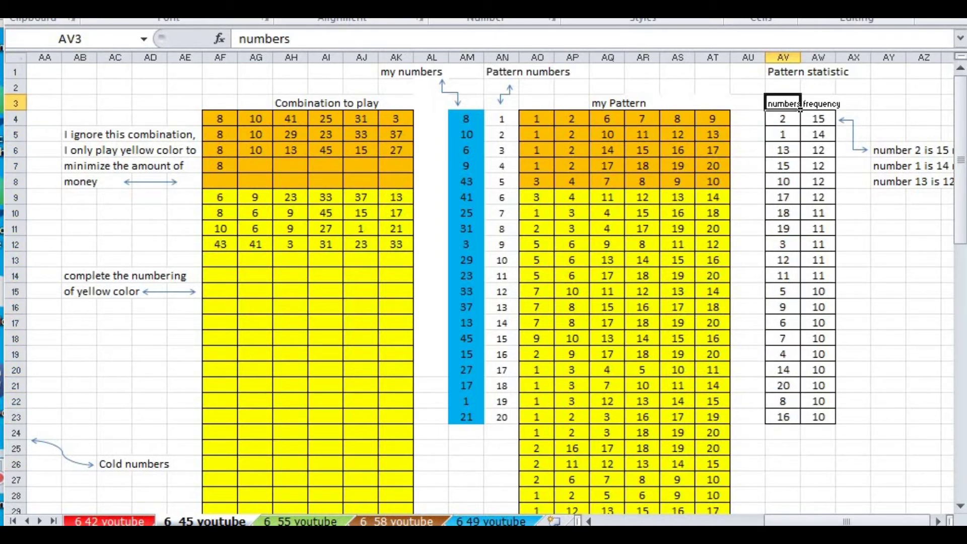
click(830, 104)
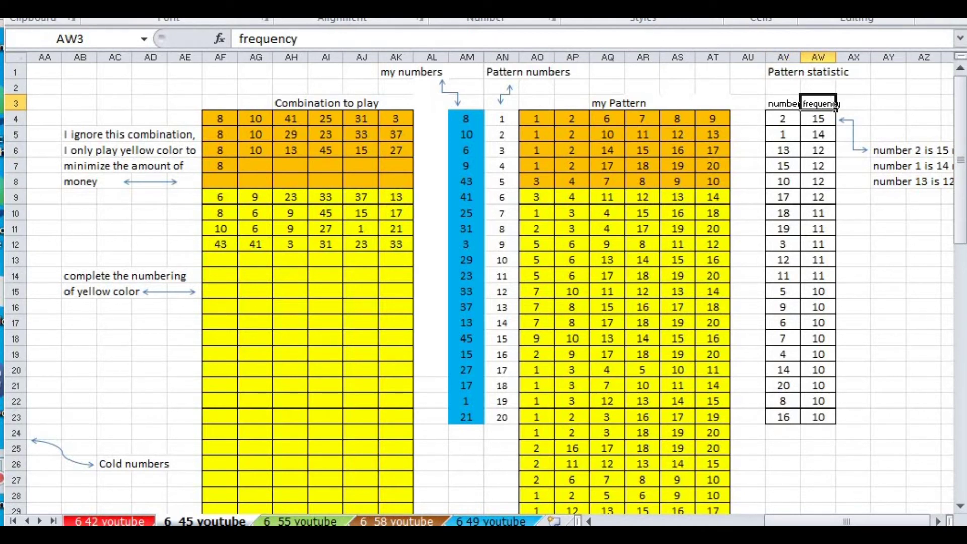
click(867, 272)
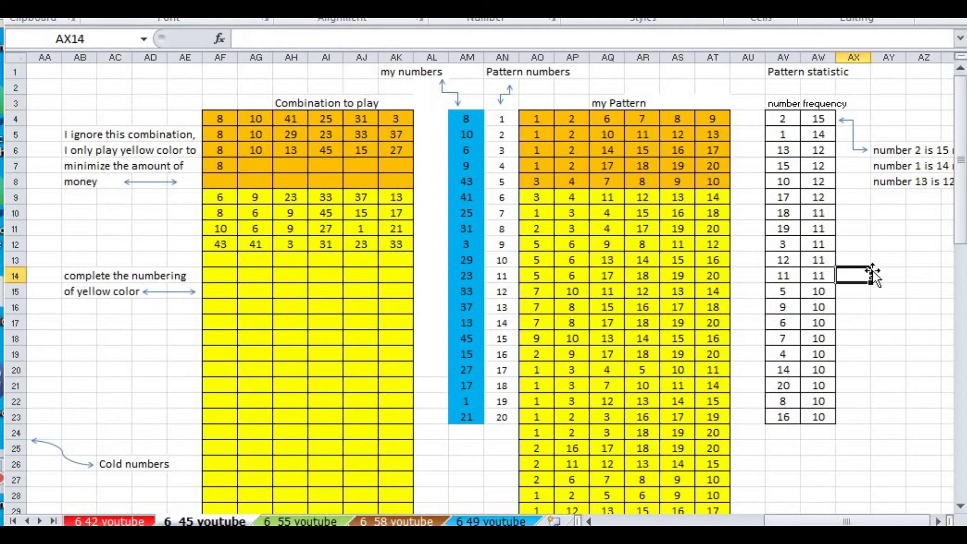
click(937, 521)
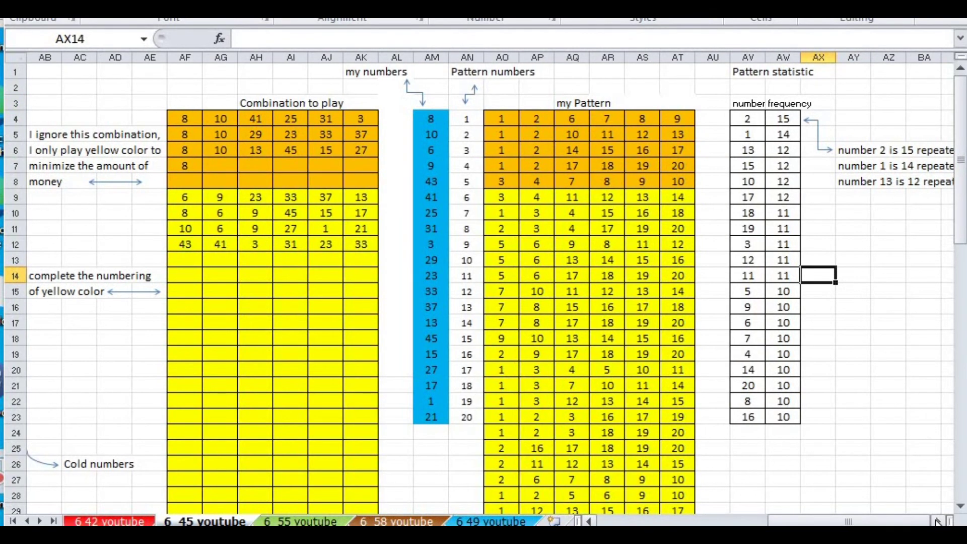
click(937, 521)
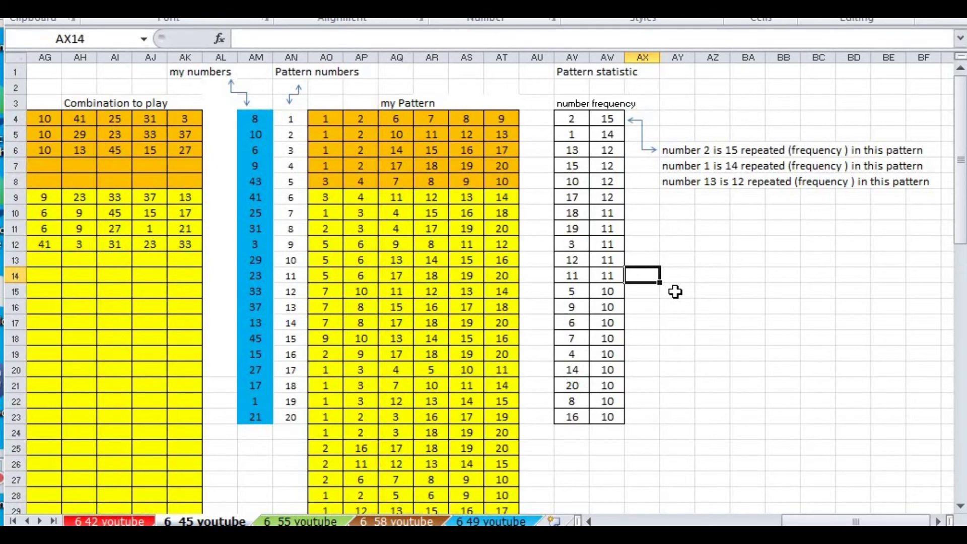
Check the pattern table down to its last row and examine the "my numbers" and "Pattern numbers" labels.
scroll(675, 292, down, 4)
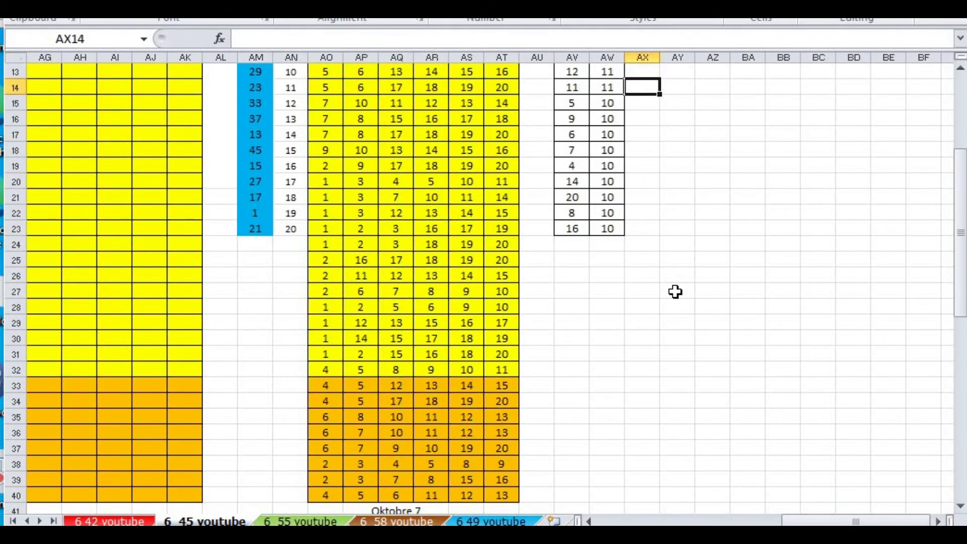
scroll(675, 291, up, 4)
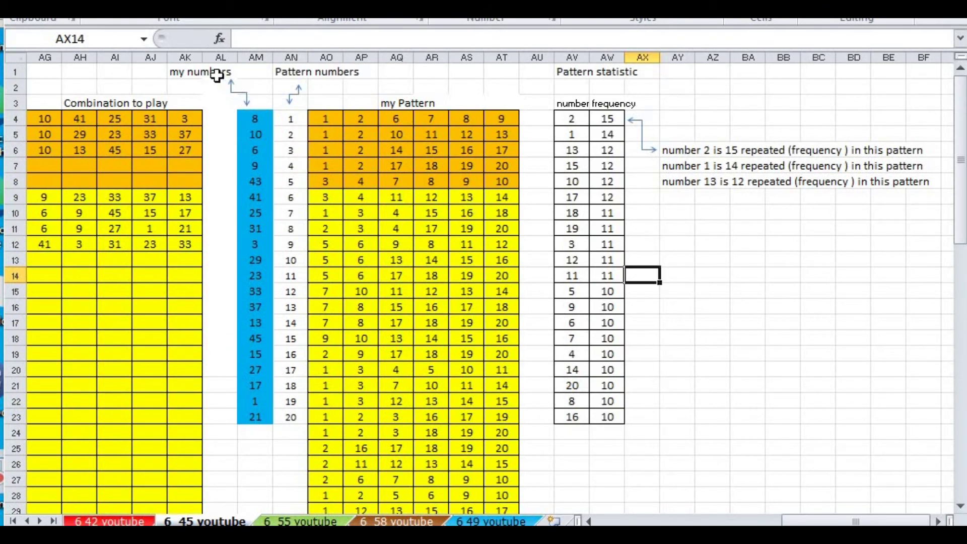
click(160, 73)
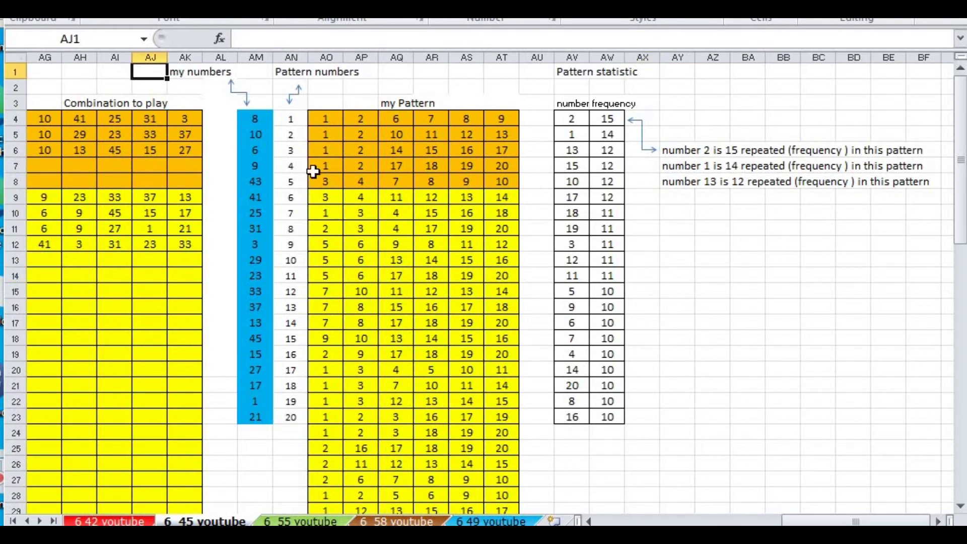
click(290, 66)
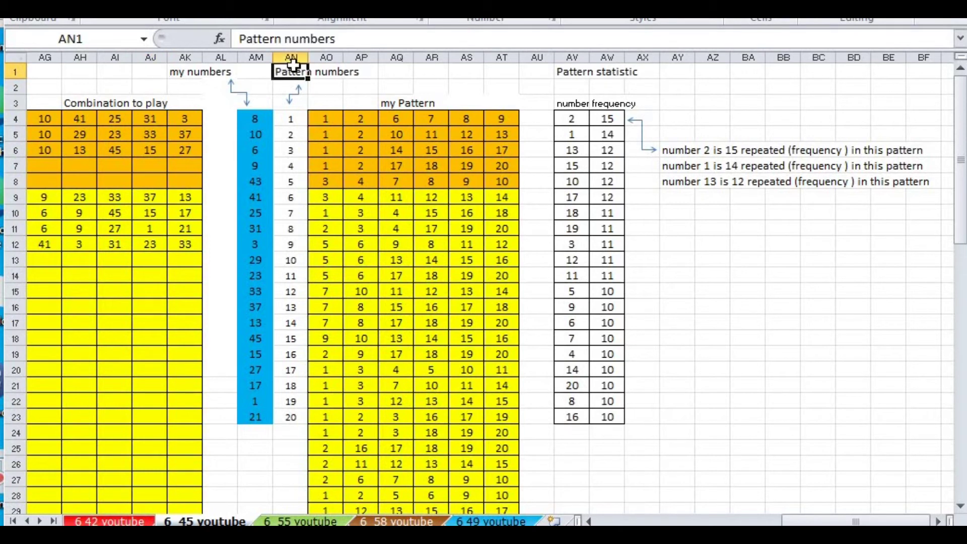
click(400, 70)
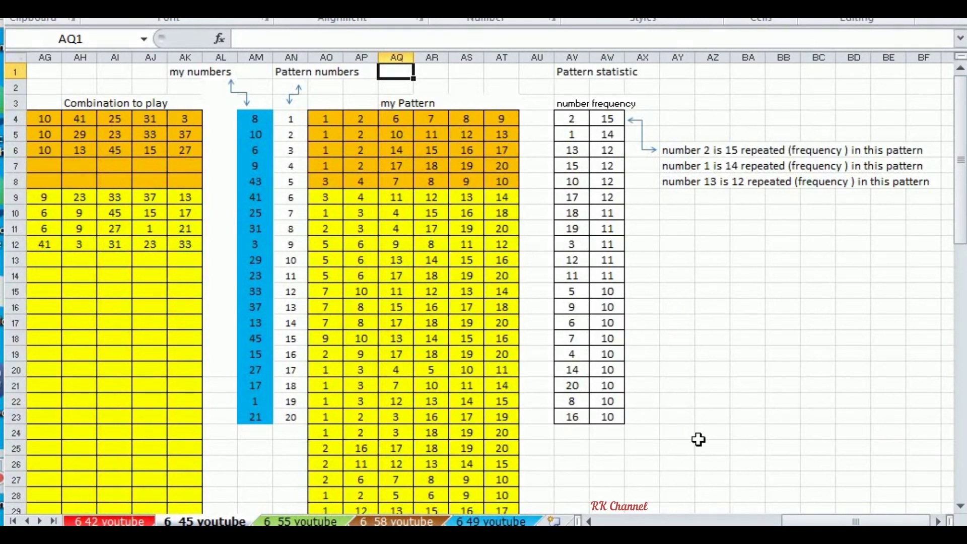
Number the yellow combination rows from 1 to 24 in AL9:AL32 by entering 1 and 2 and filling the series.
drag(807, 523, 774, 524)
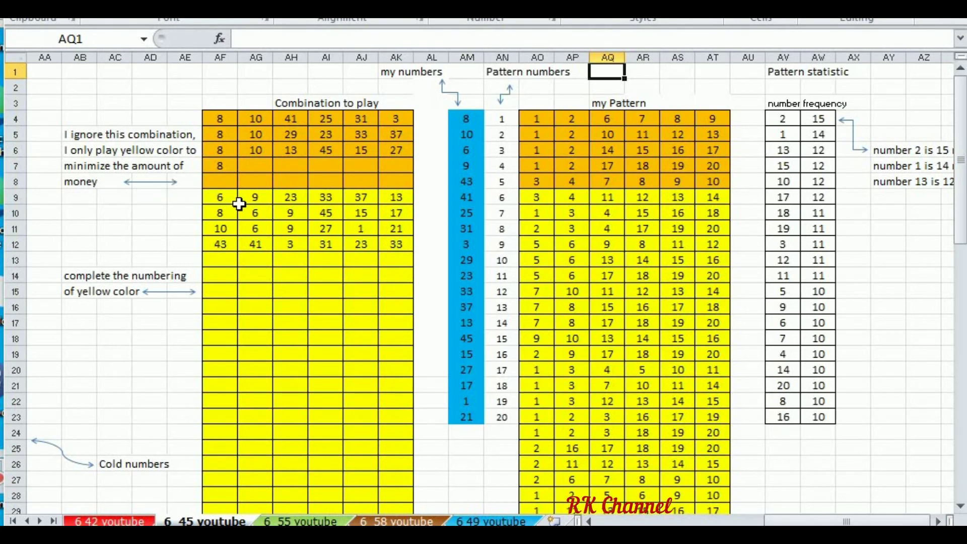
click(422, 201)
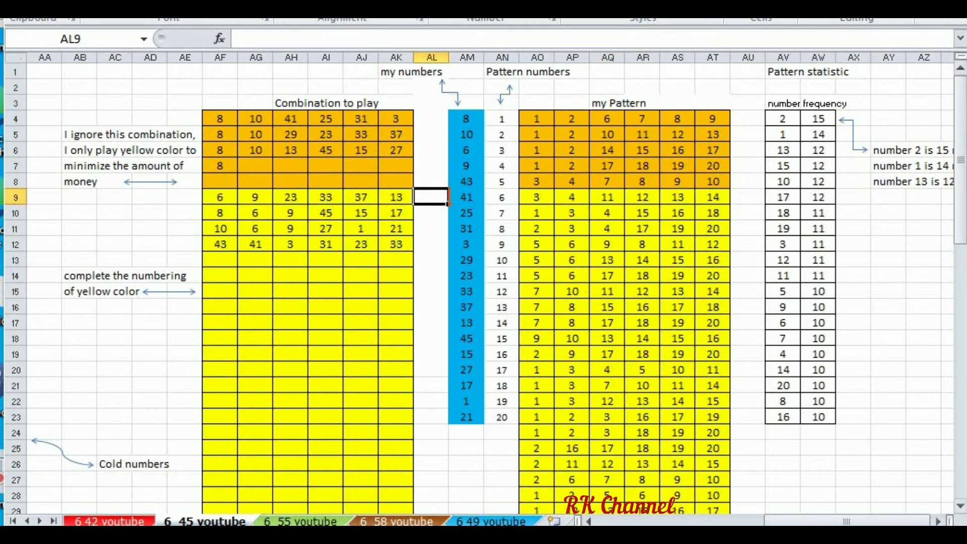
text(1)
key(Return)
text(2)
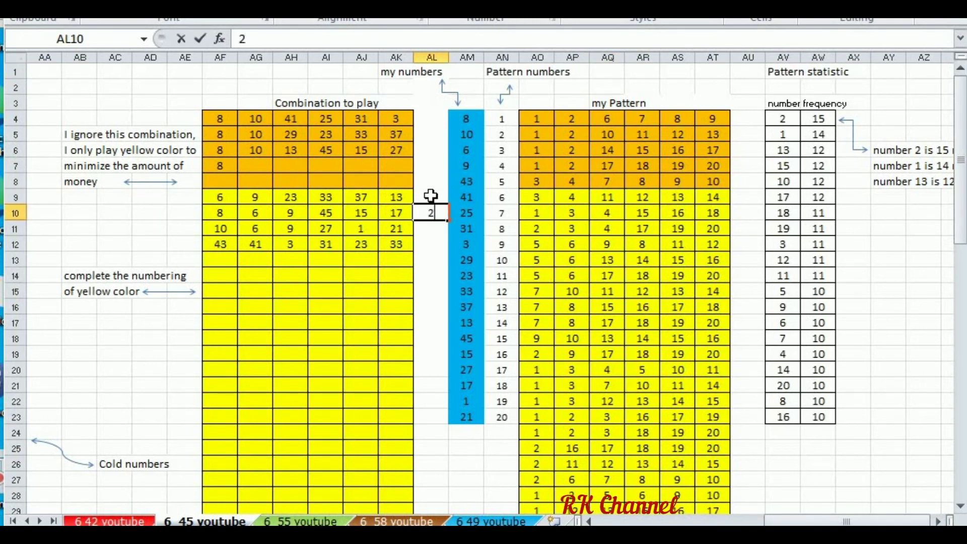
drag(431, 196, 456, 520)
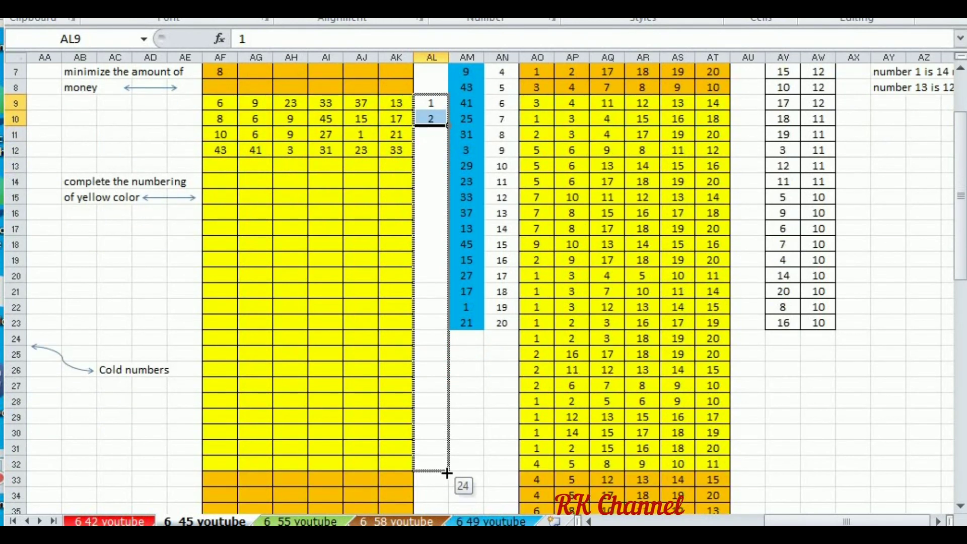
drag(447, 473, 446, 471)
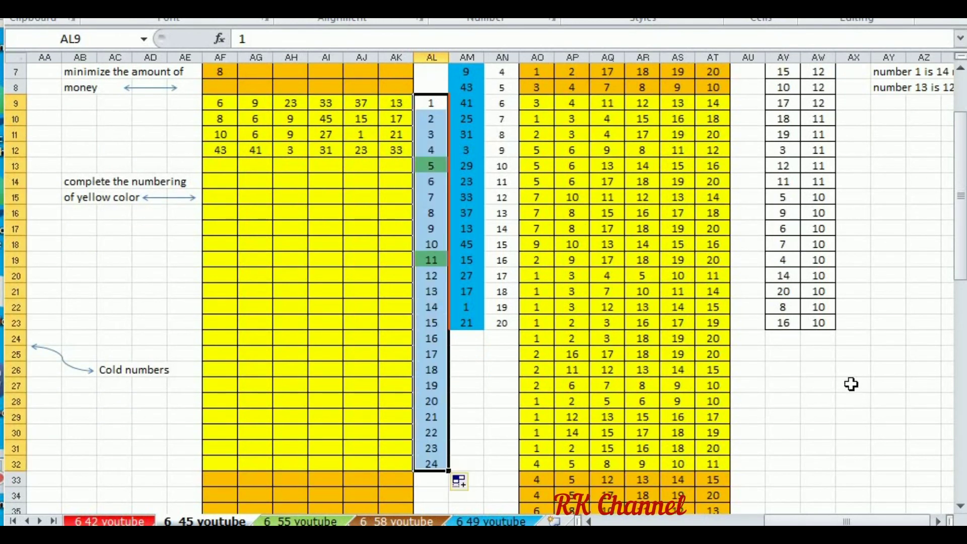
Clear the conditional formatting rules from the selected row numbers in AL9:AL32.
click(587, 11)
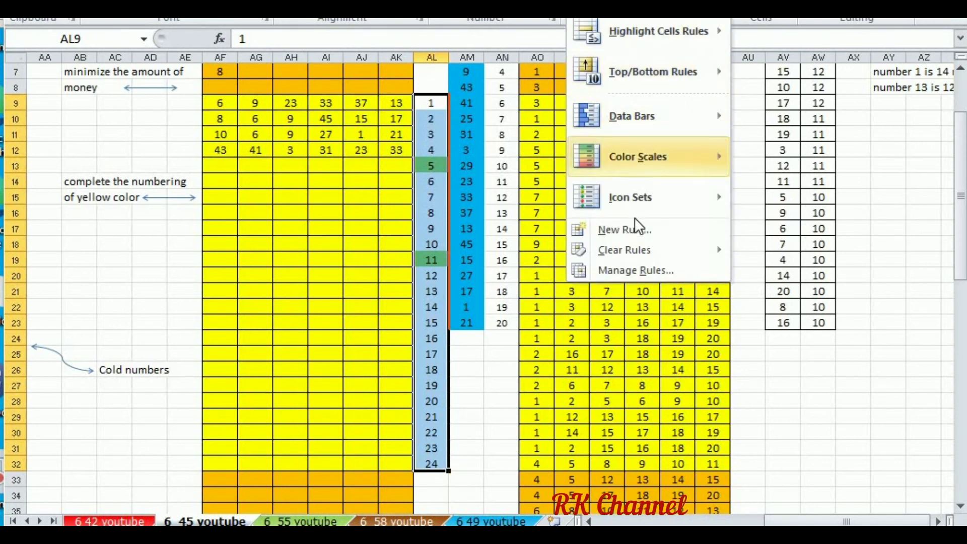
mouse_move(636, 250)
click(834, 253)
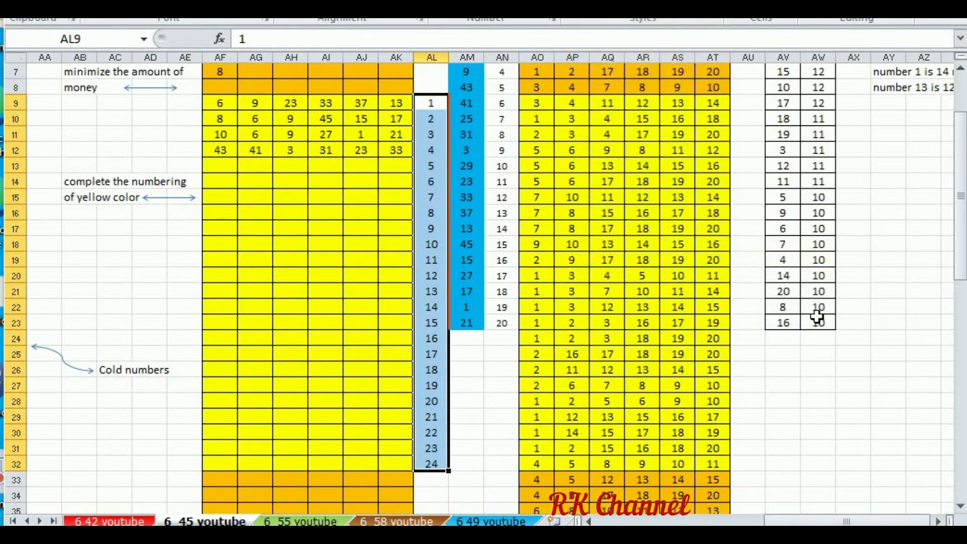
Enter the note "24 combination to play in lotto" in AL42 below the tables and enlarge its text to match the other labels.
scroll(817, 316, down, 4)
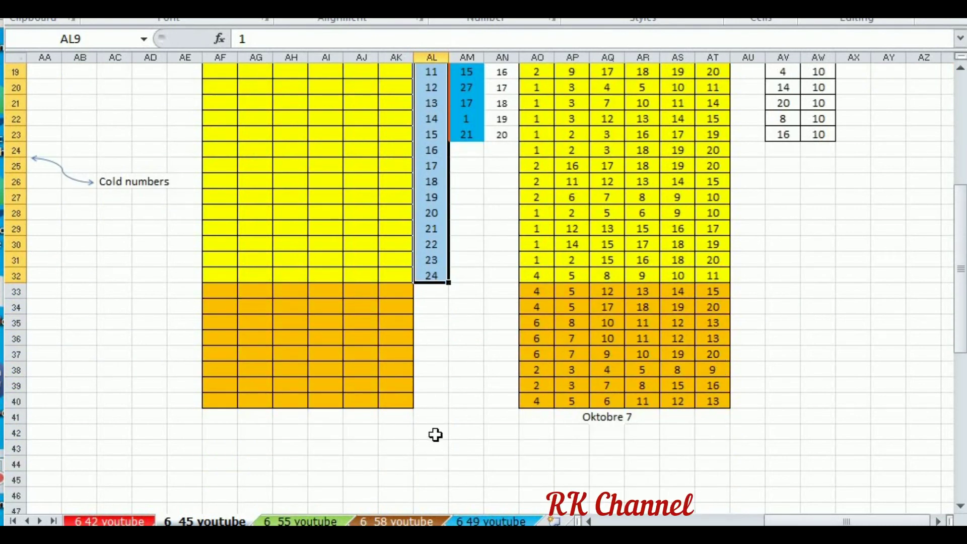
click(434, 433)
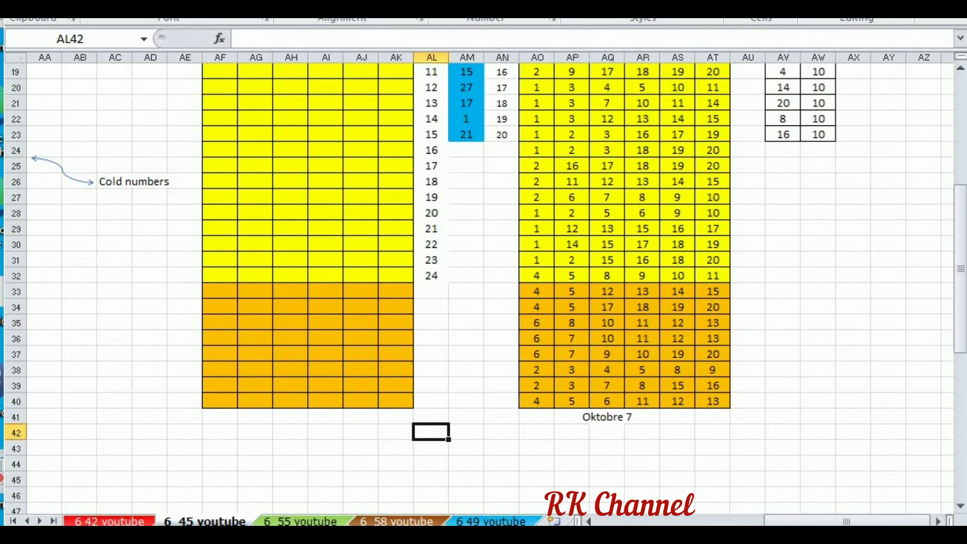
text(24)
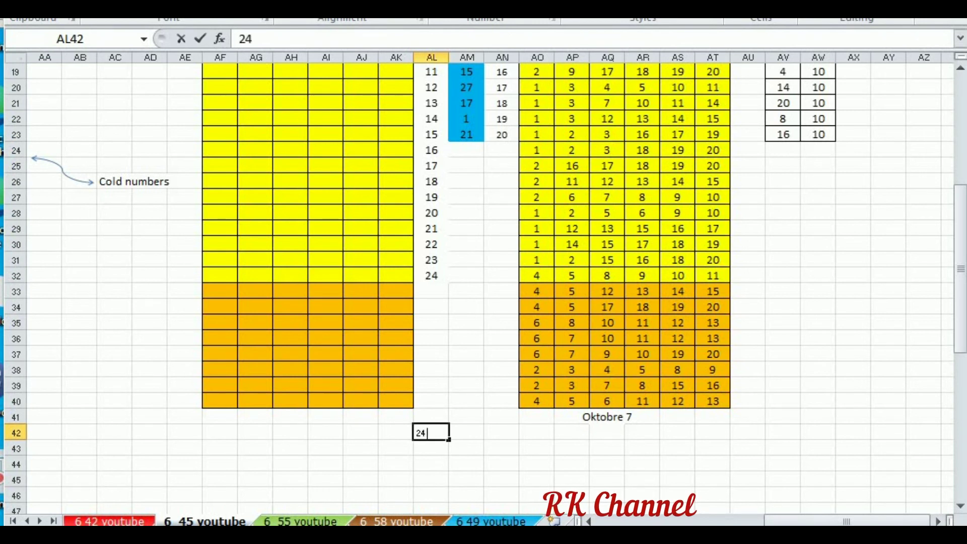
text( com)
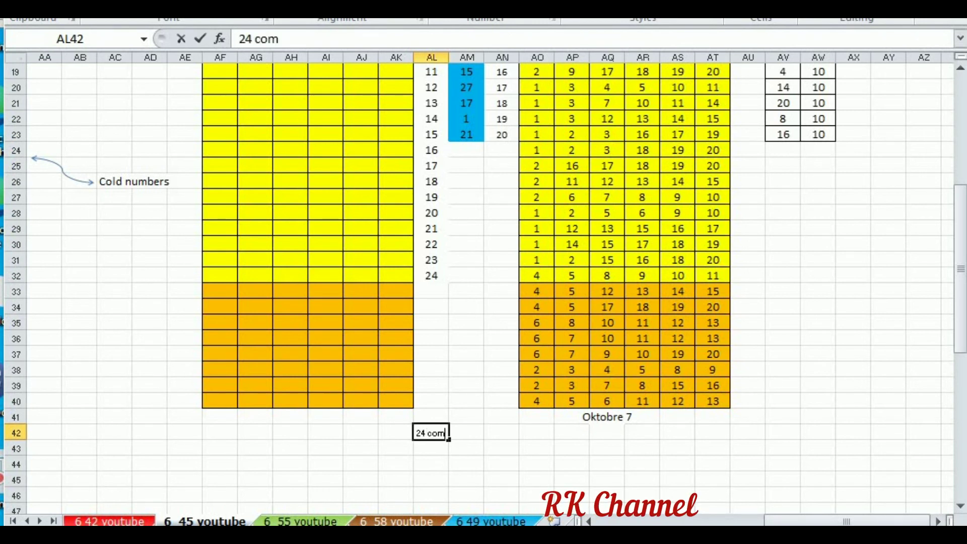
text(bina)
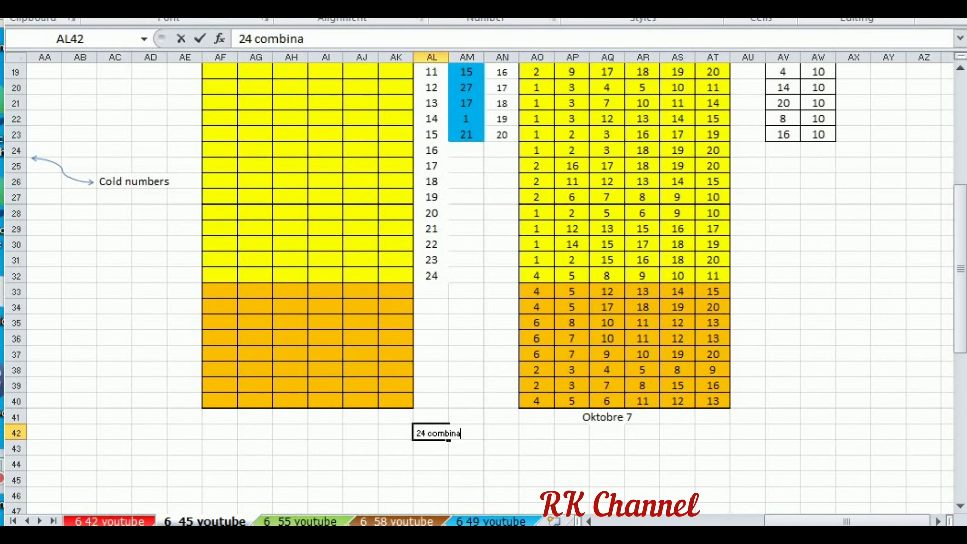
text(tion)
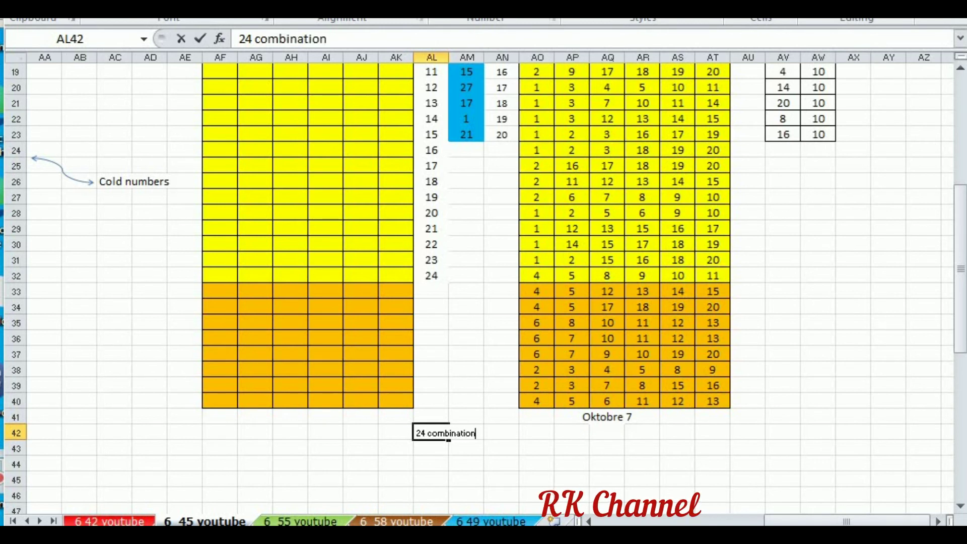
text( to)
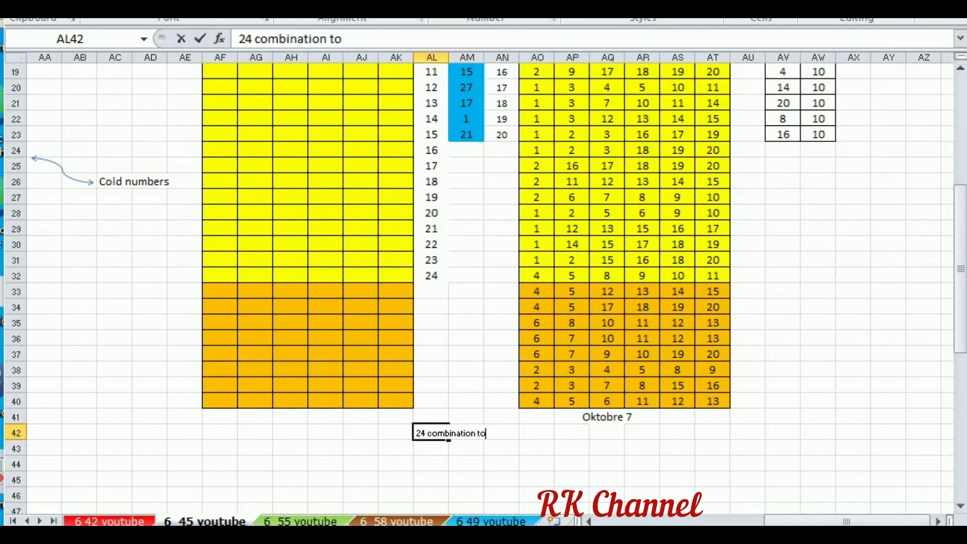
text( pla)
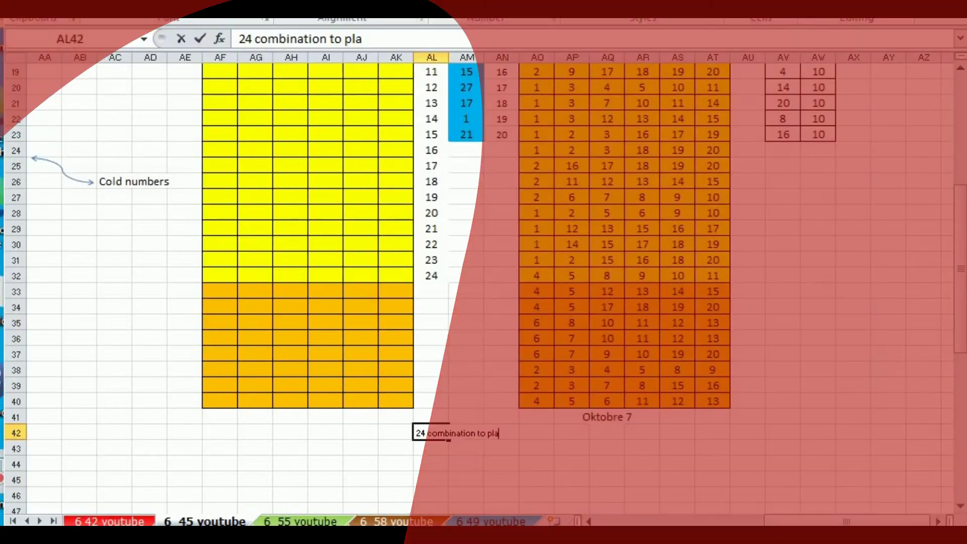
text(y in )
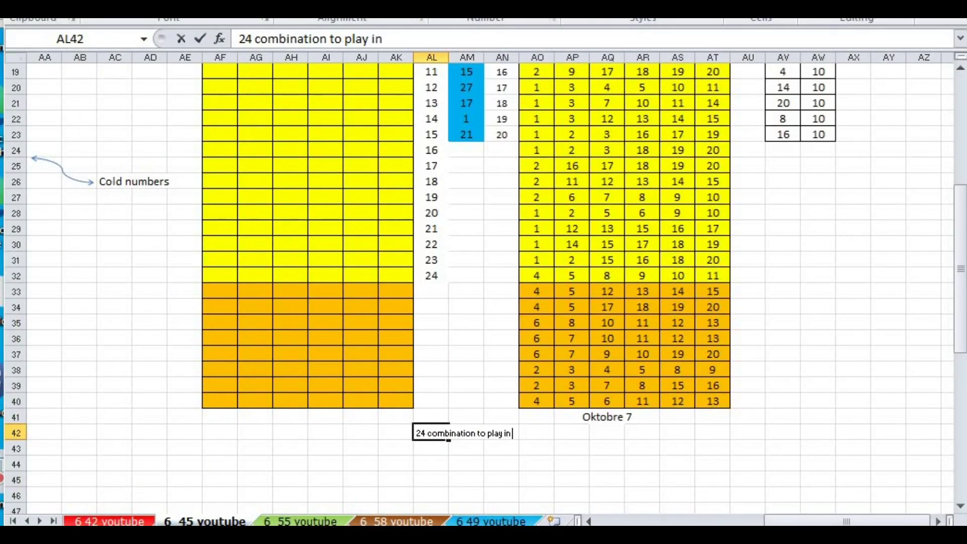
text(lotto)
click(536, 479)
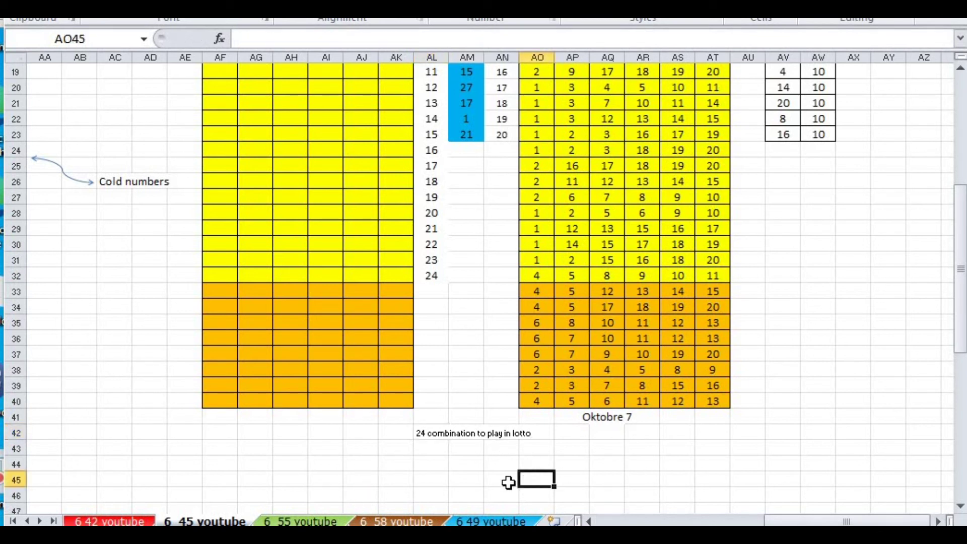
click(440, 431)
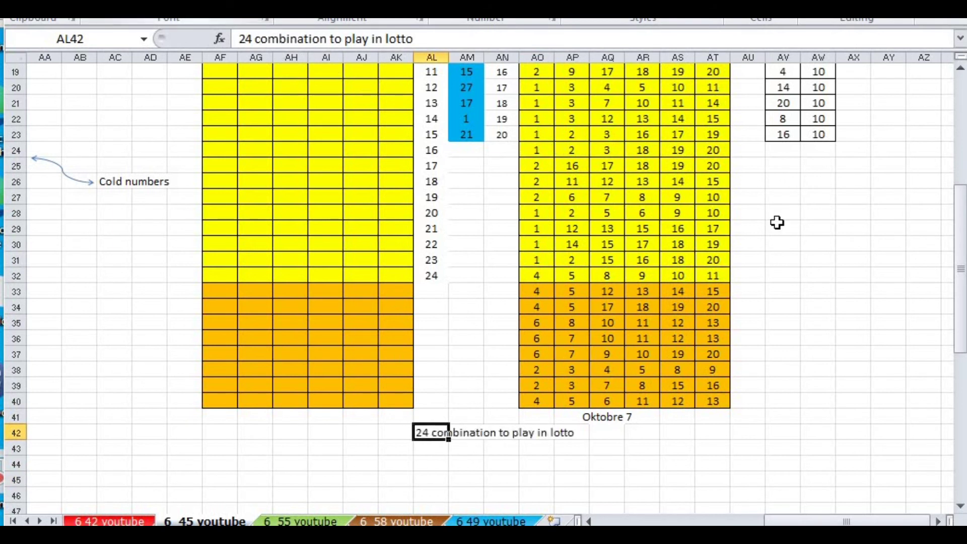
click(850, 291)
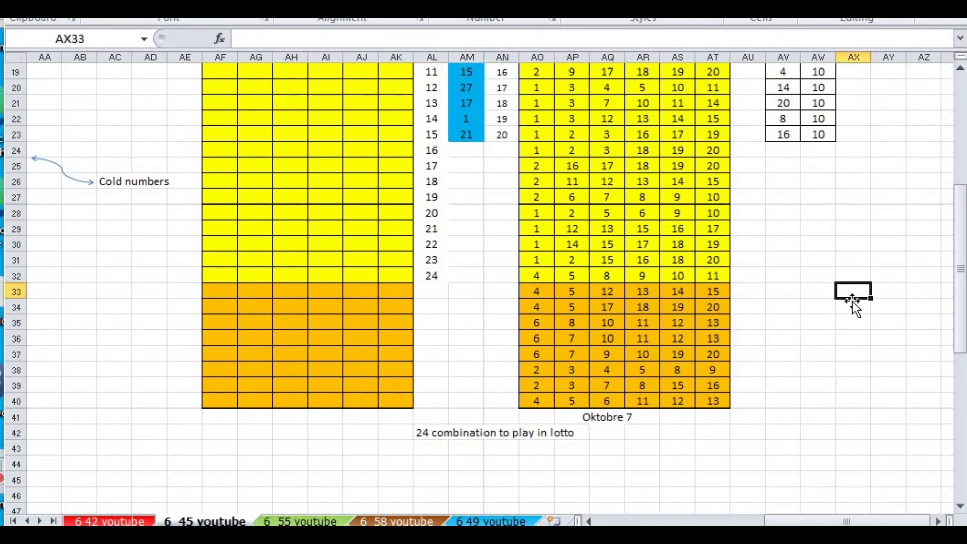
Review the numbered yellow combinations alongside the number, pattern and statistic tables, with the cold numbers list also in view.
scroll(852, 301, up, 3)
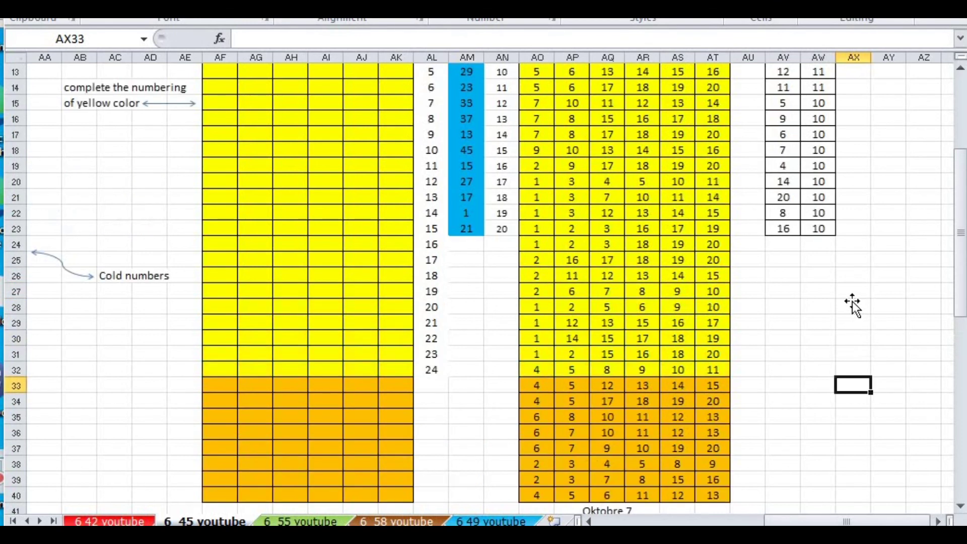
scroll(852, 301, up, 1)
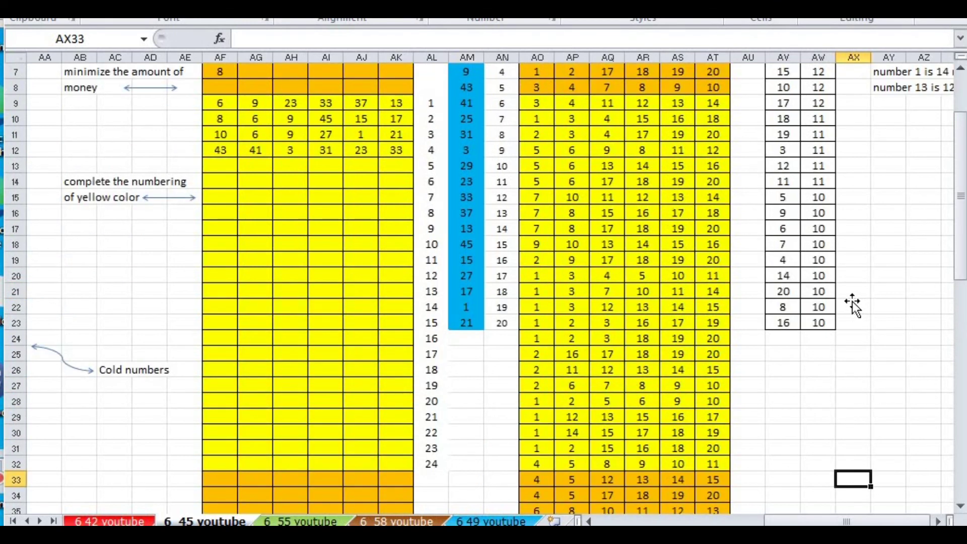
scroll(852, 301, up, 2)
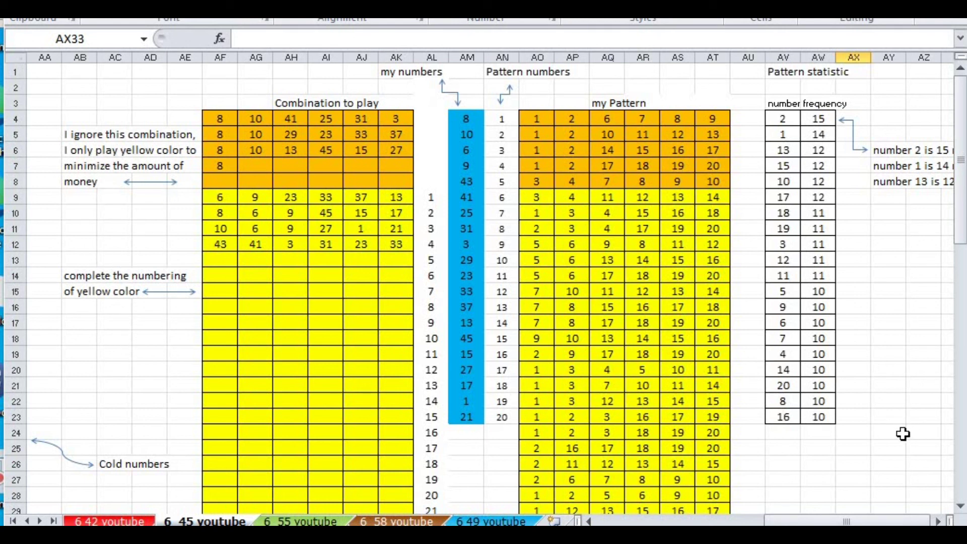
scroll(902, 434, down, 2)
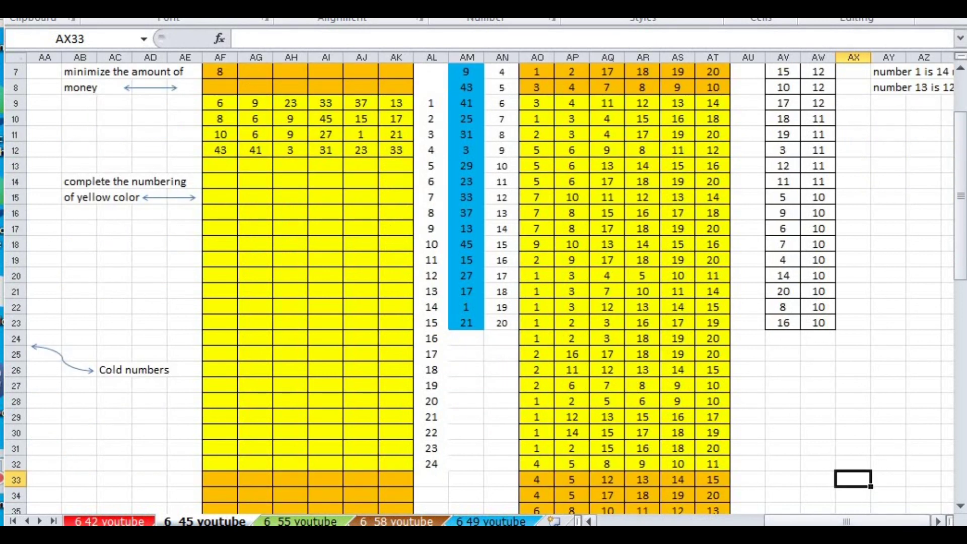
ctrl+scroll(885, 444, down, 1)
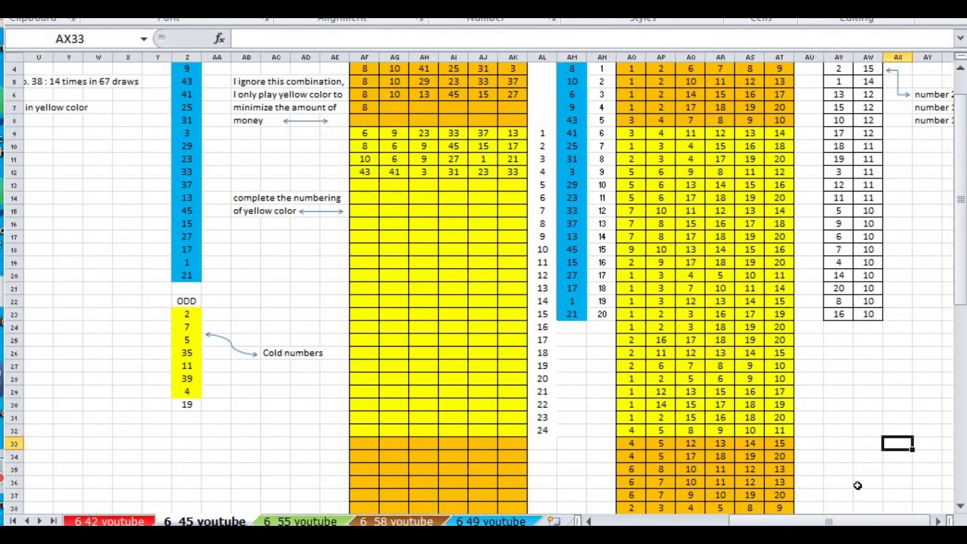
scroll(884, 444, up, 1)
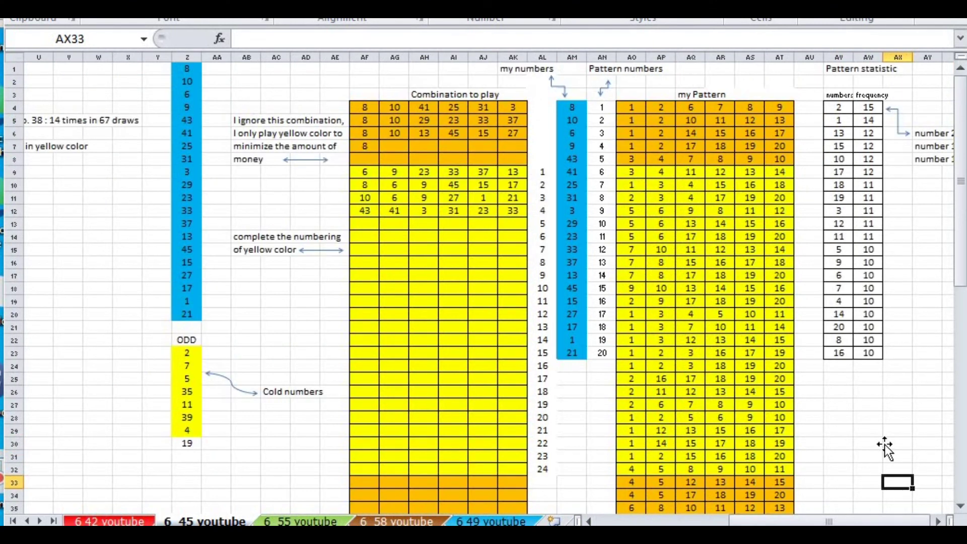